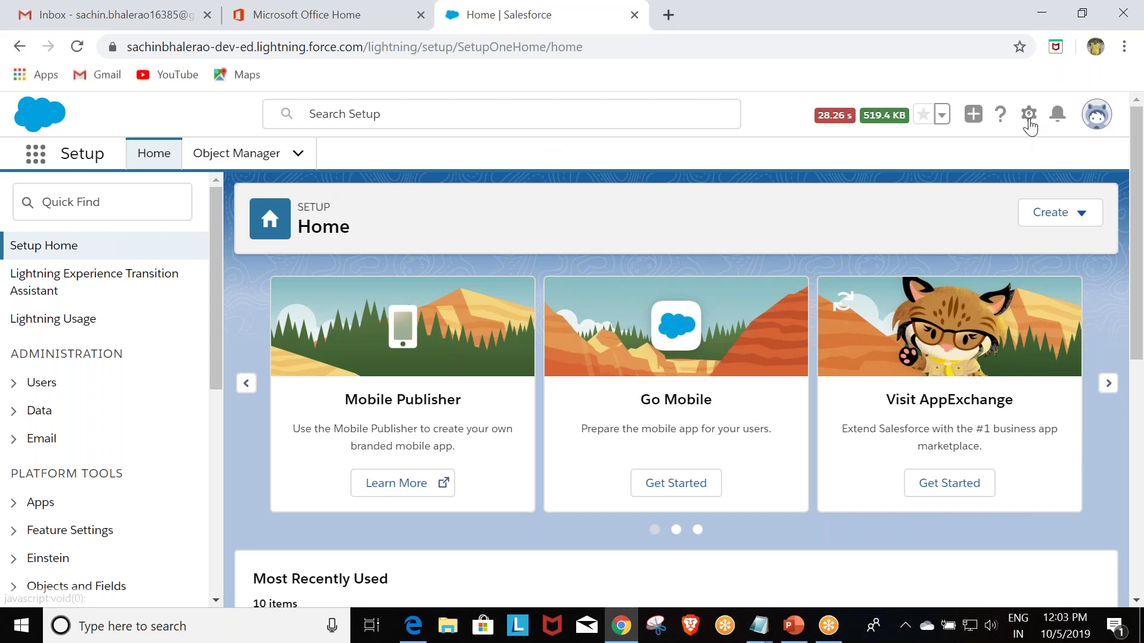
# - Search Setup for "App builder" and open Lightning App Builder
pyautogui.click(167, 202)
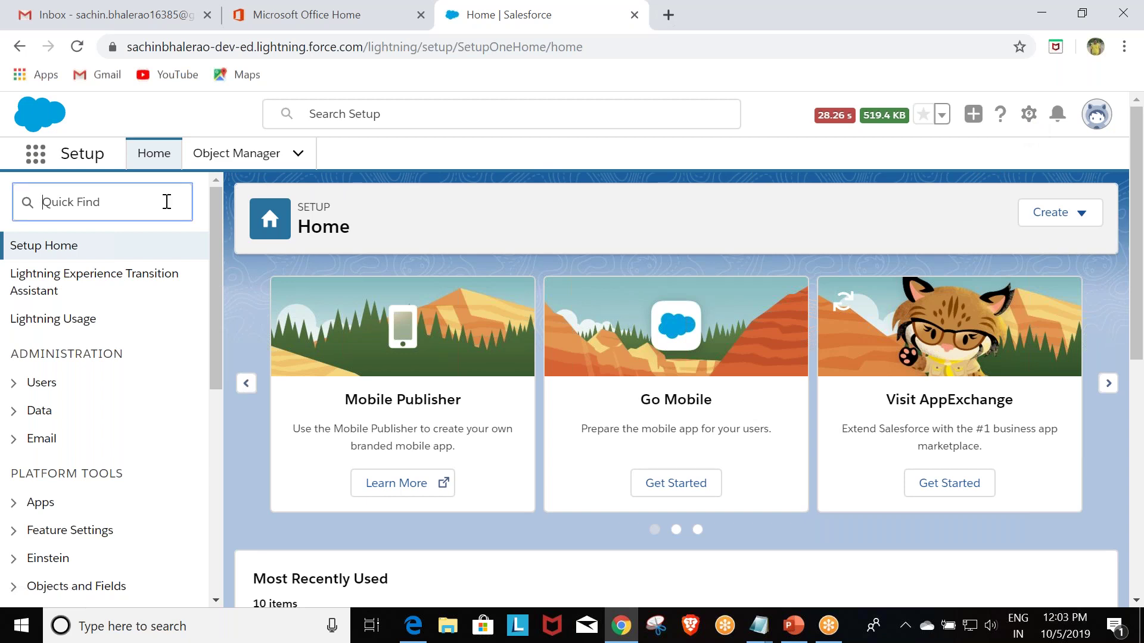
pyautogui.write('A')
pyautogui.write('pp')
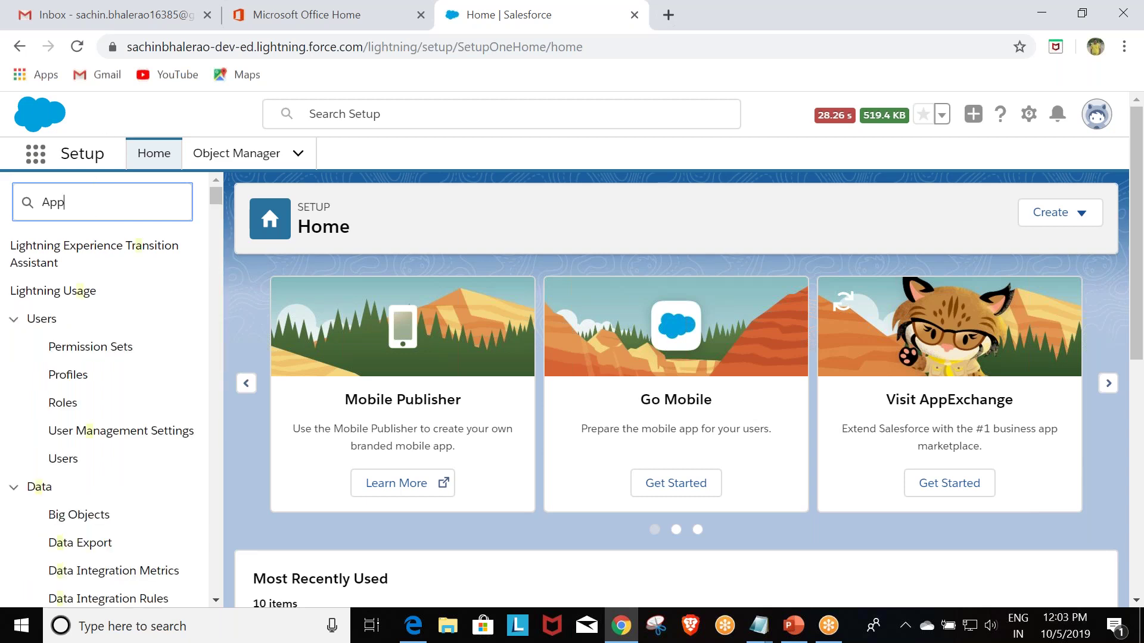
pyautogui.write(' buil')
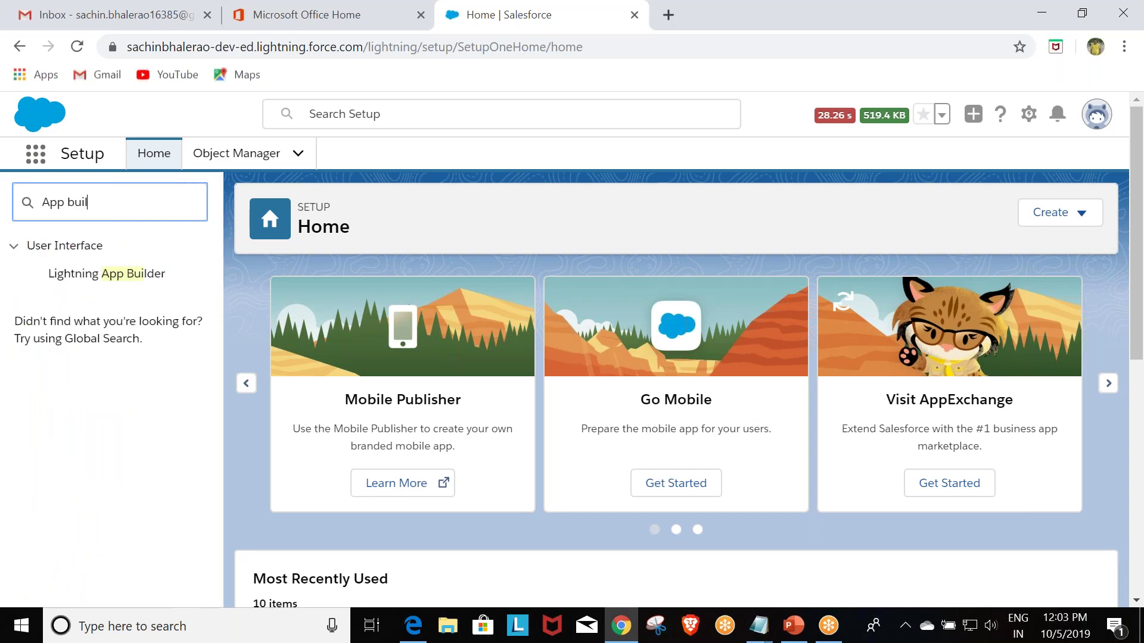
pyautogui.write('der')
pyautogui.click(103, 275)
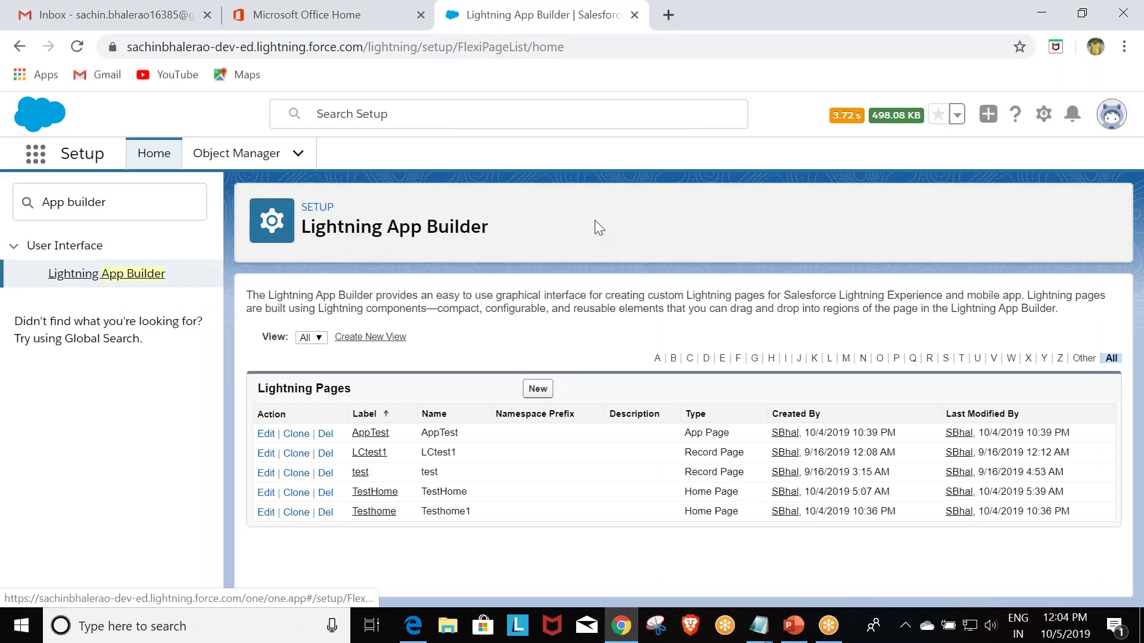
# - Start a new Lightning page of the Home Page type
pyautogui.click(538, 391)
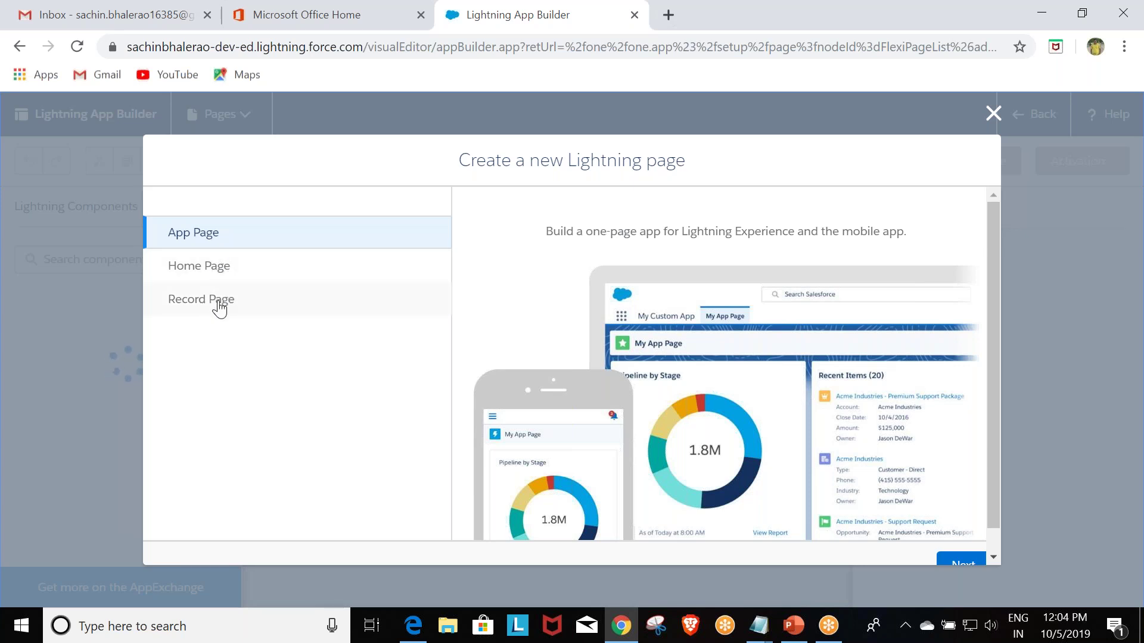
pyautogui.click(211, 271)
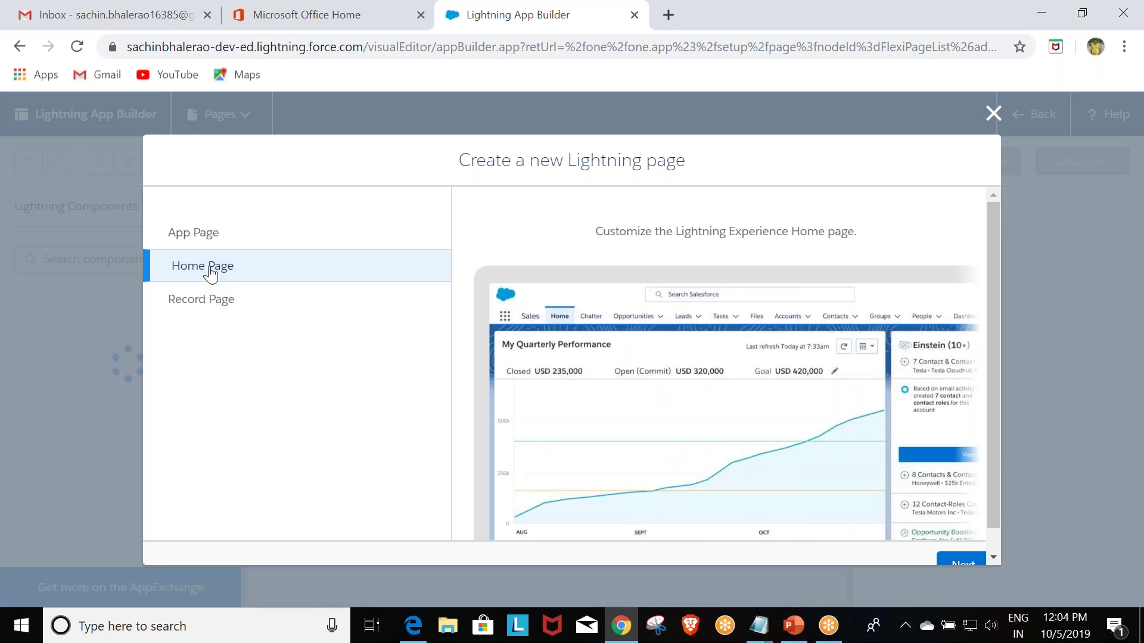
pyautogui.moveTo(996, 309); pyautogui.dragTo(995, 357)
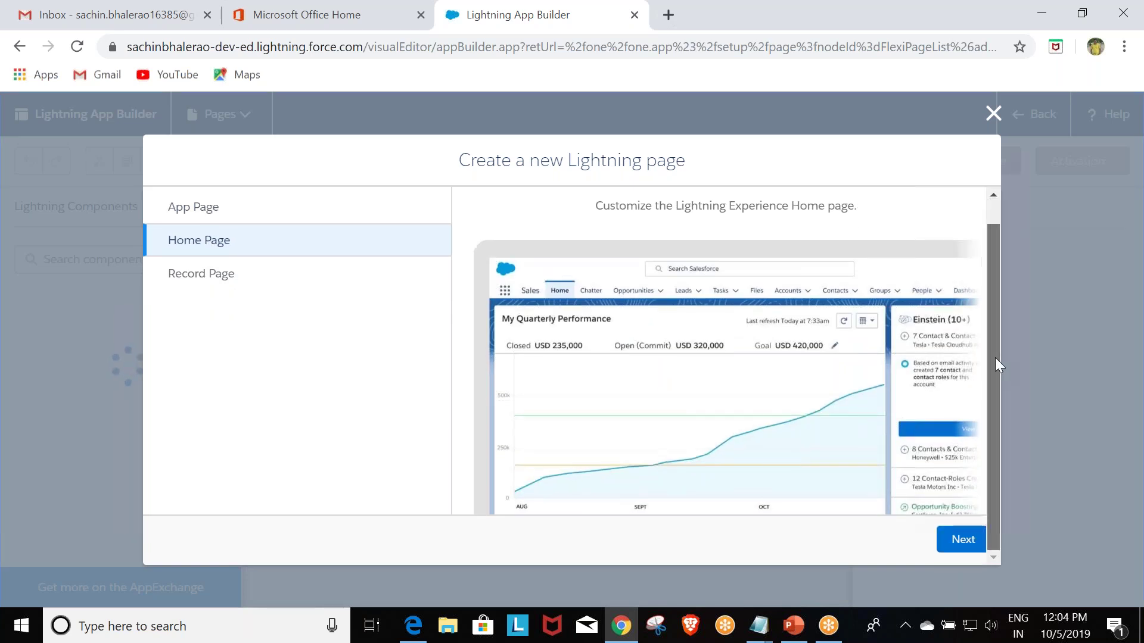
pyautogui.click(961, 540)
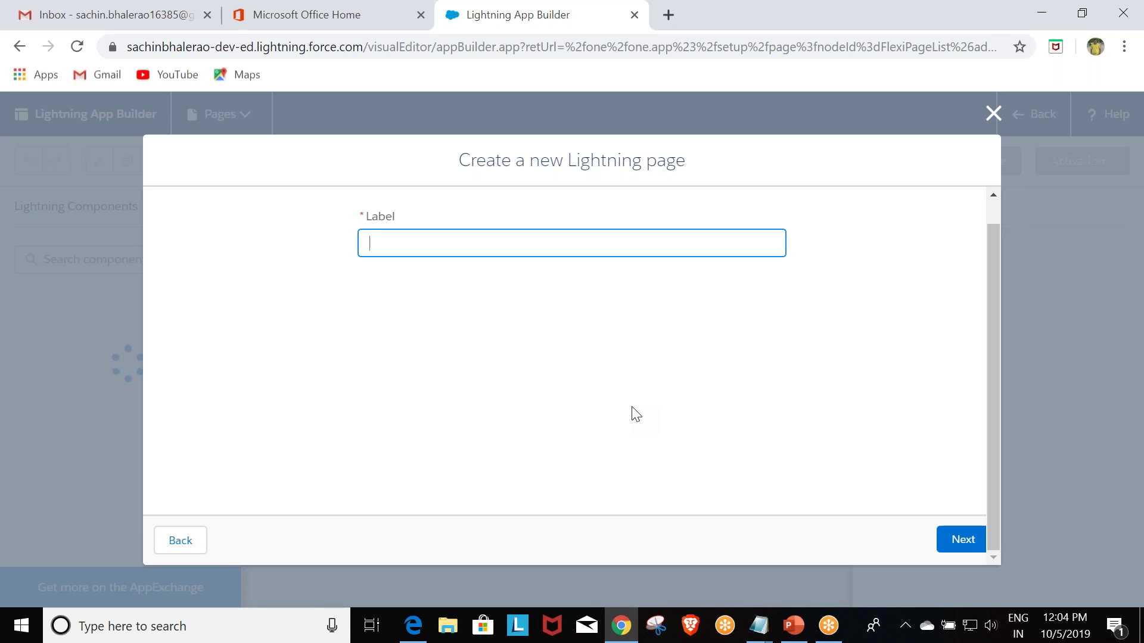
# - Label the new home page HomeBISP and continue to the template choice
pyautogui.write('Home test')
pyautogui.press('BackSpace')
pyautogui.press('BackSpace')
pyautogui.press('BackSpace')
pyautogui.write('BISP')
pyautogui.click(959, 544)
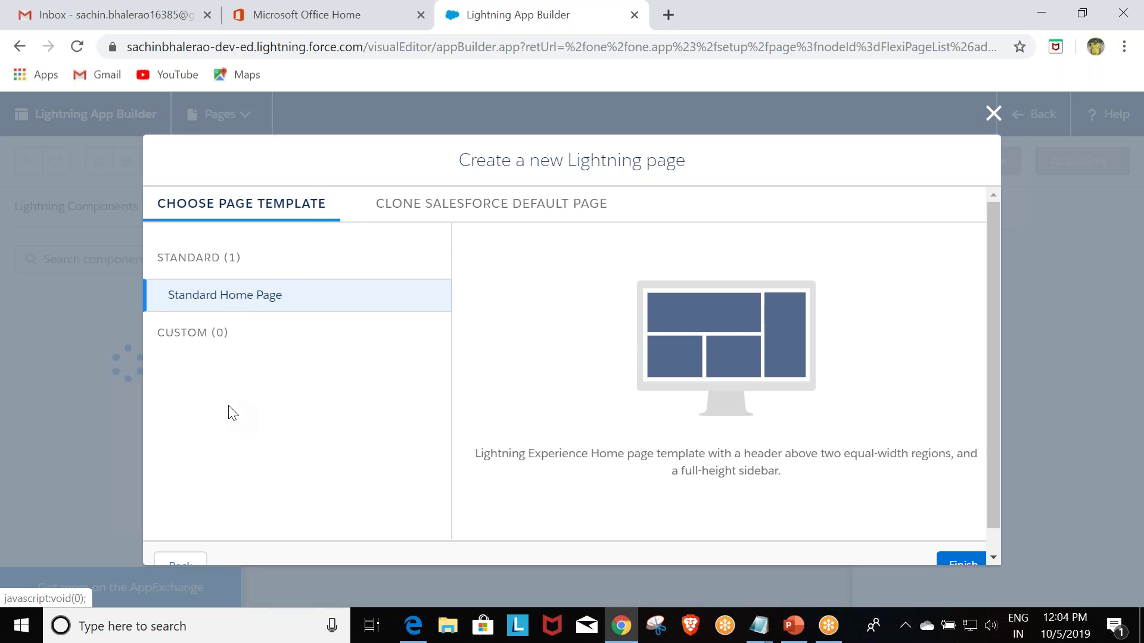
# - Choose the Standard Home Page template and finish creating the page
pyautogui.click(237, 304)
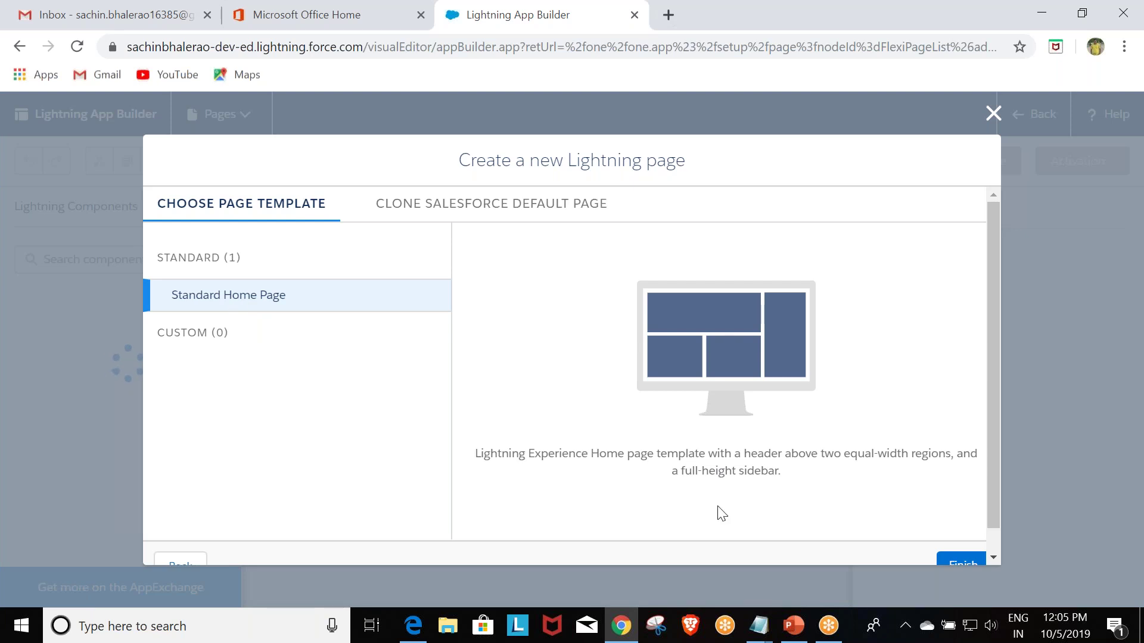
pyautogui.scroll(-1, 995, 322)
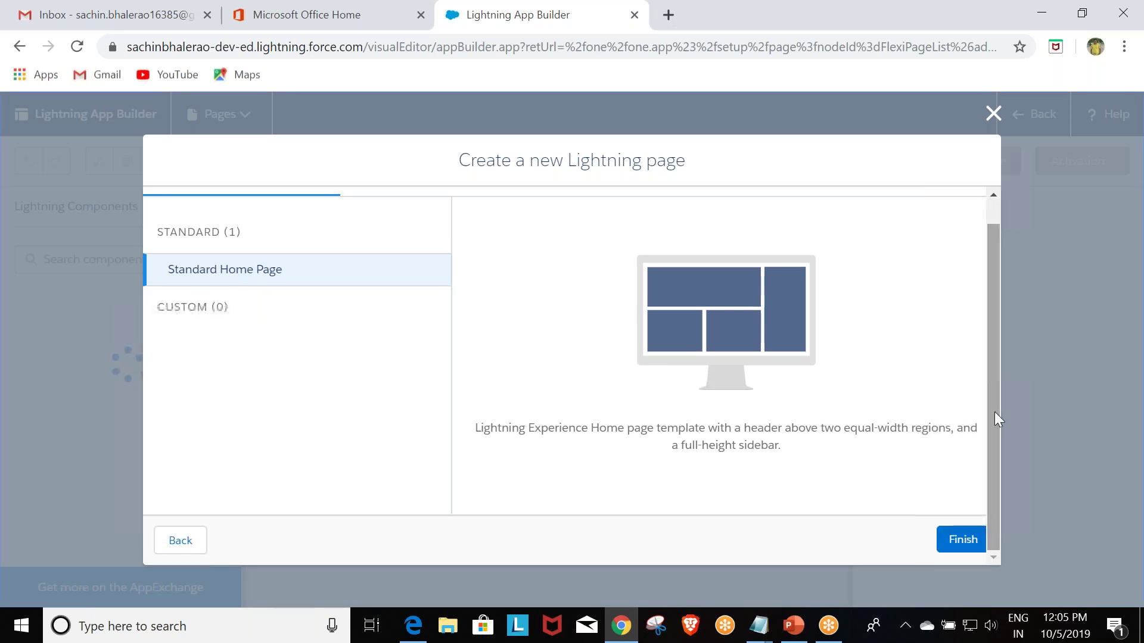
pyautogui.click(956, 545)
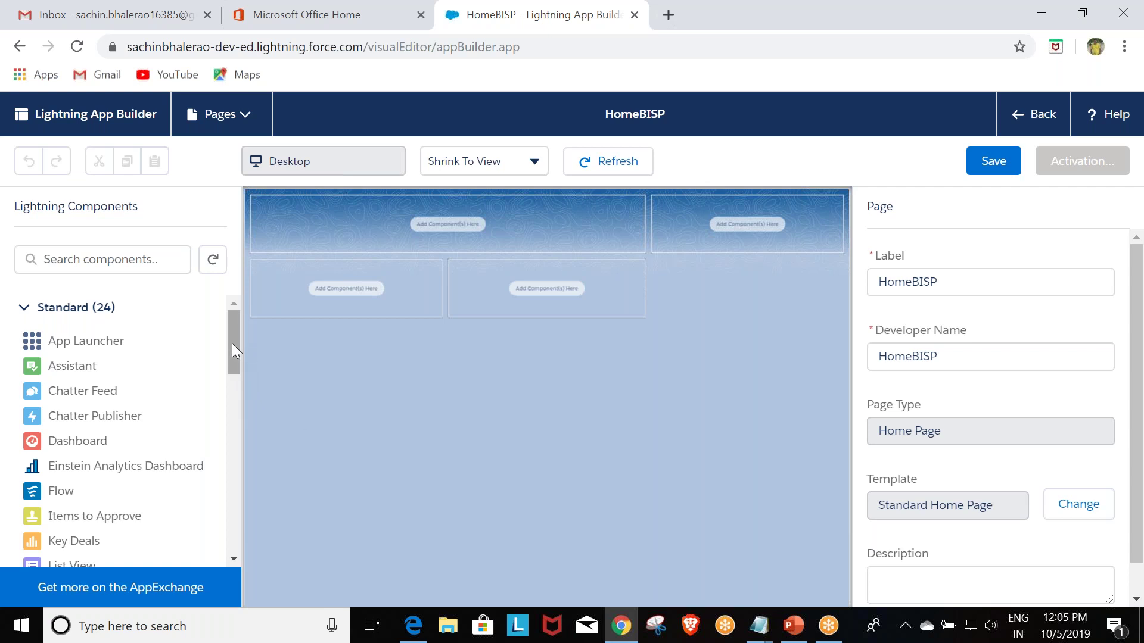
# - Add a List View component to the second of the two equal-width regions below the page header
pyautogui.scroll(-1, 230, 348)
pyautogui.scroll(1, 234, 330)
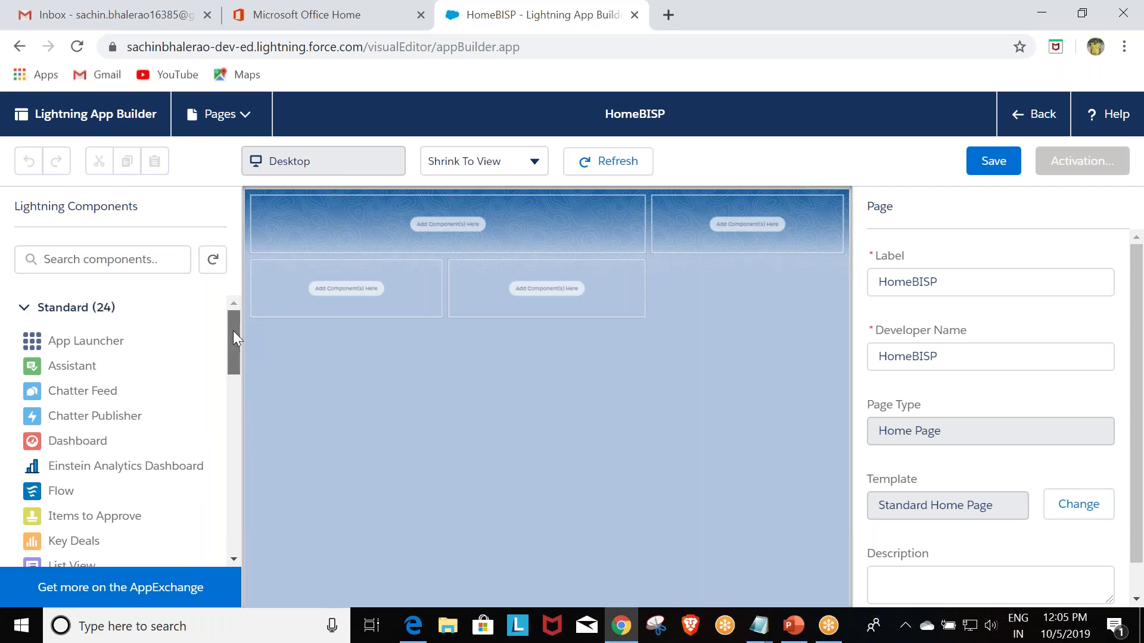
pyautogui.moveTo(234, 347); pyautogui.dragTo(232, 373)
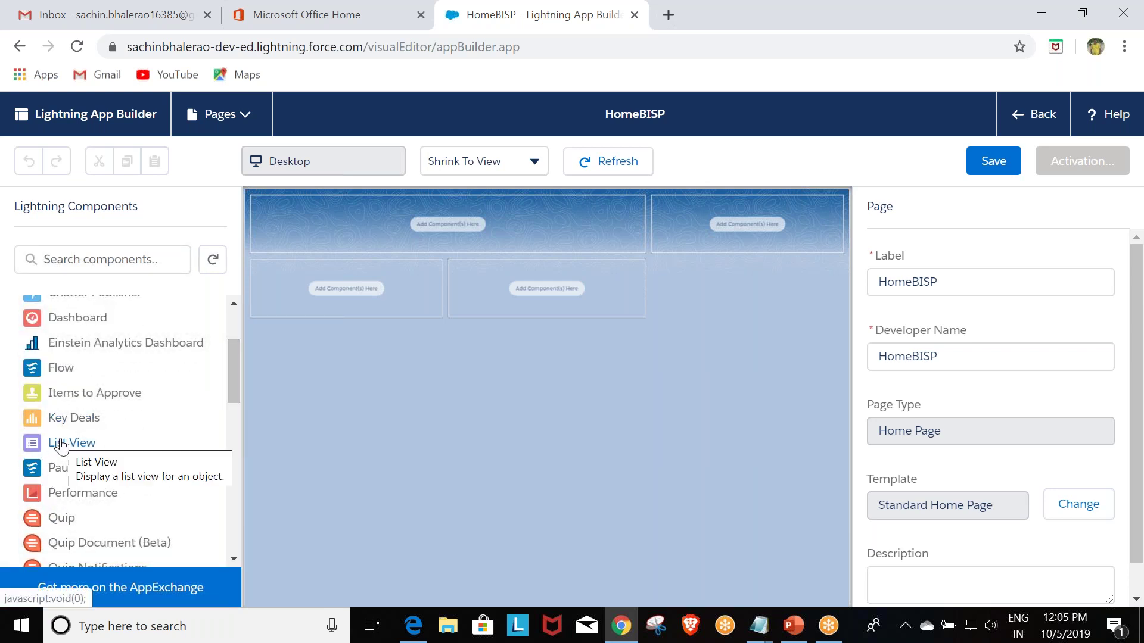
pyautogui.moveTo(62, 445); pyautogui.dragTo(466, 282)
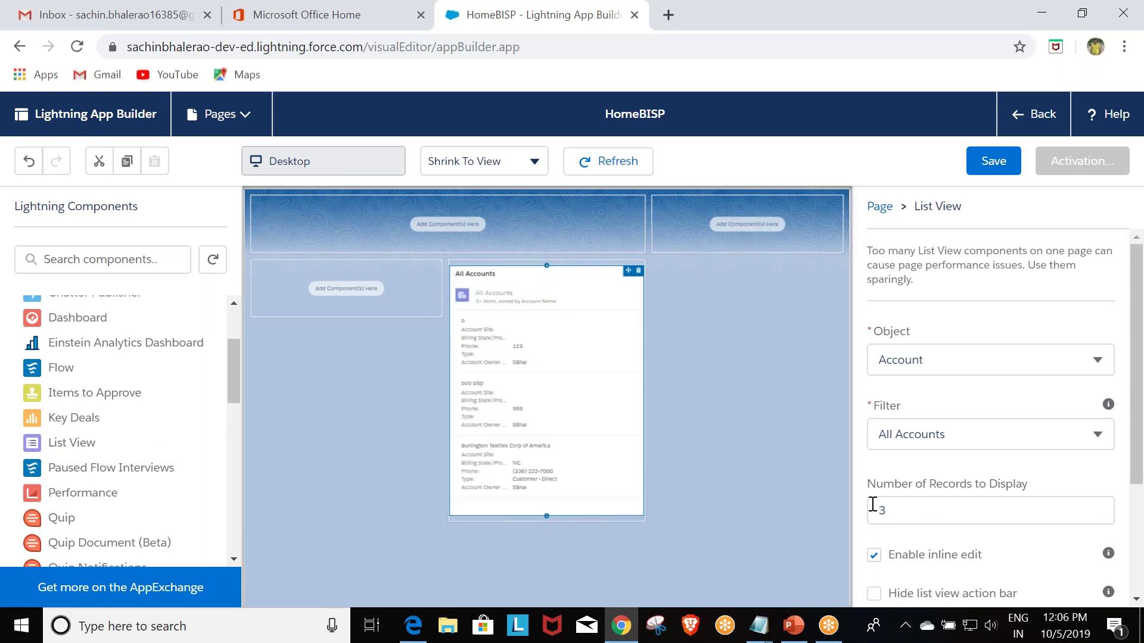
pyautogui.click(359, 284)
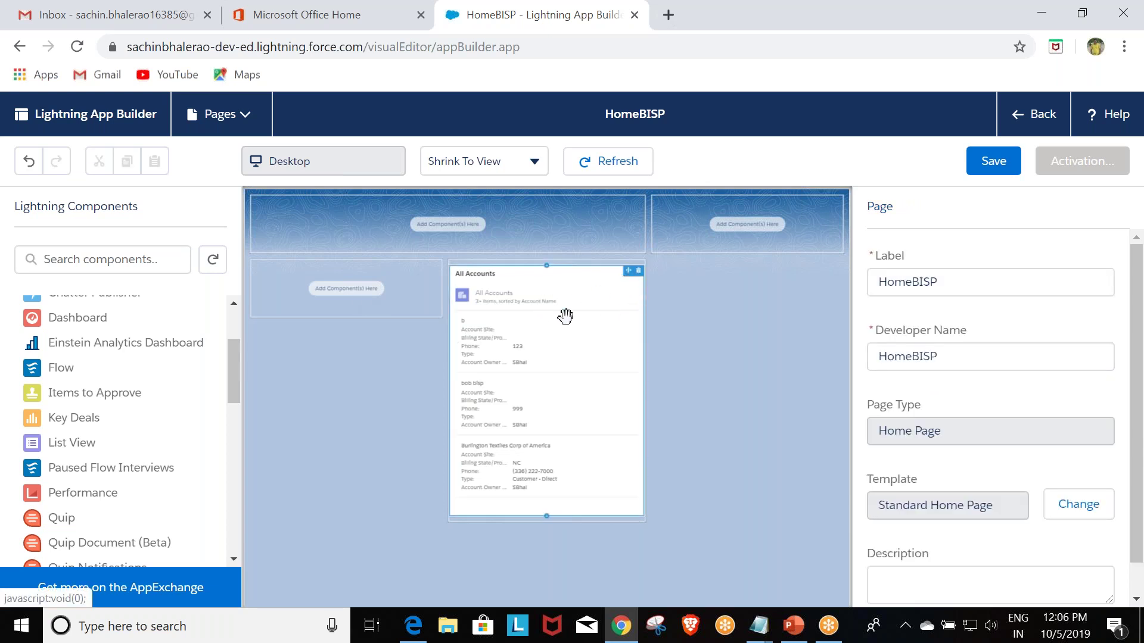
pyautogui.moveTo(549, 319); pyautogui.dragTo(572, 276)
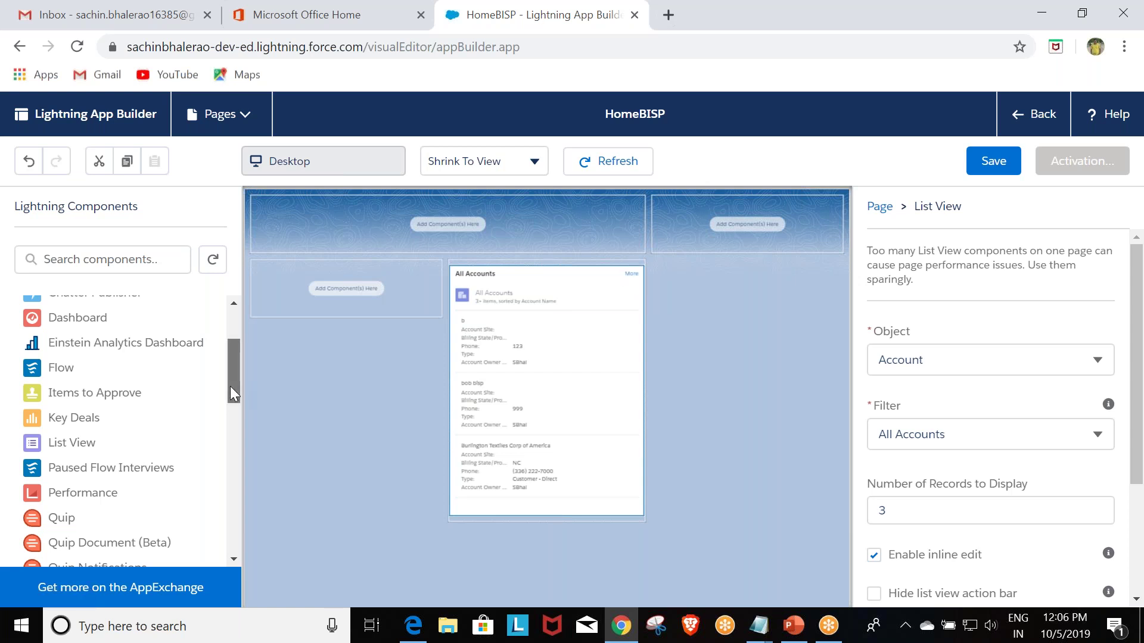
pyautogui.moveTo(230, 386); pyautogui.dragTo(233, 375)
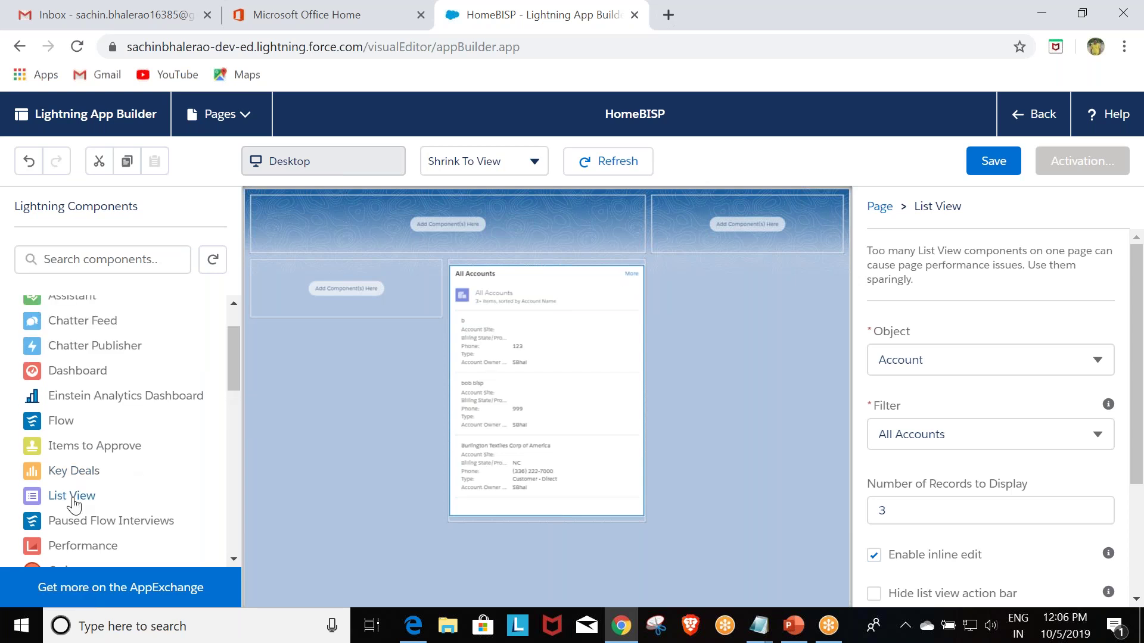
pyautogui.moveTo(87, 505); pyautogui.dragTo(273, 285)
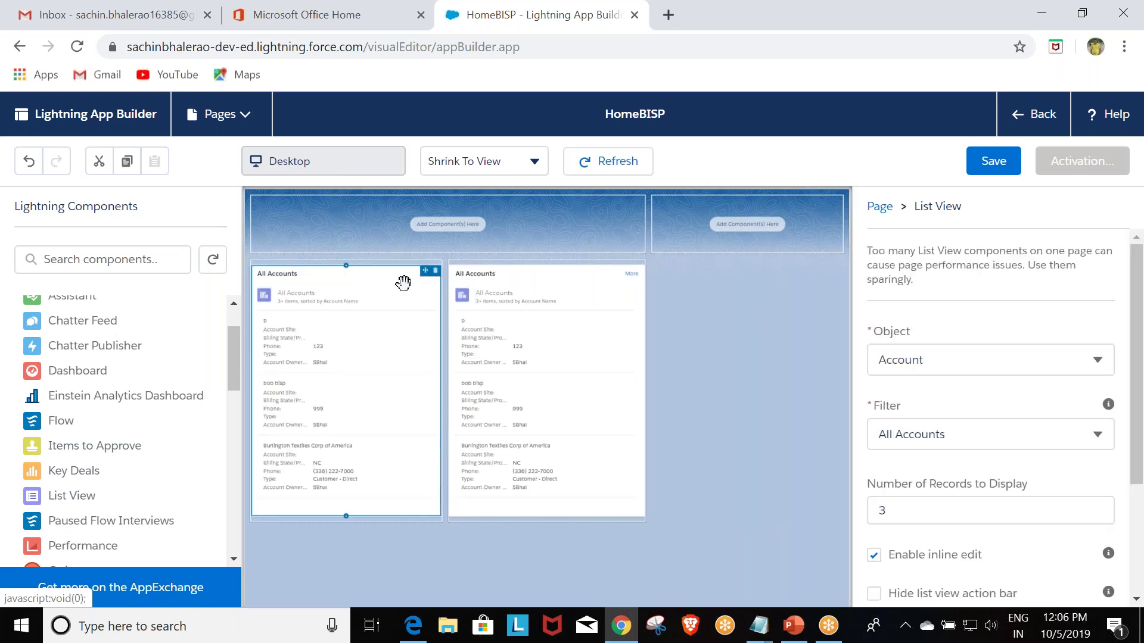
pyautogui.click(435, 273)
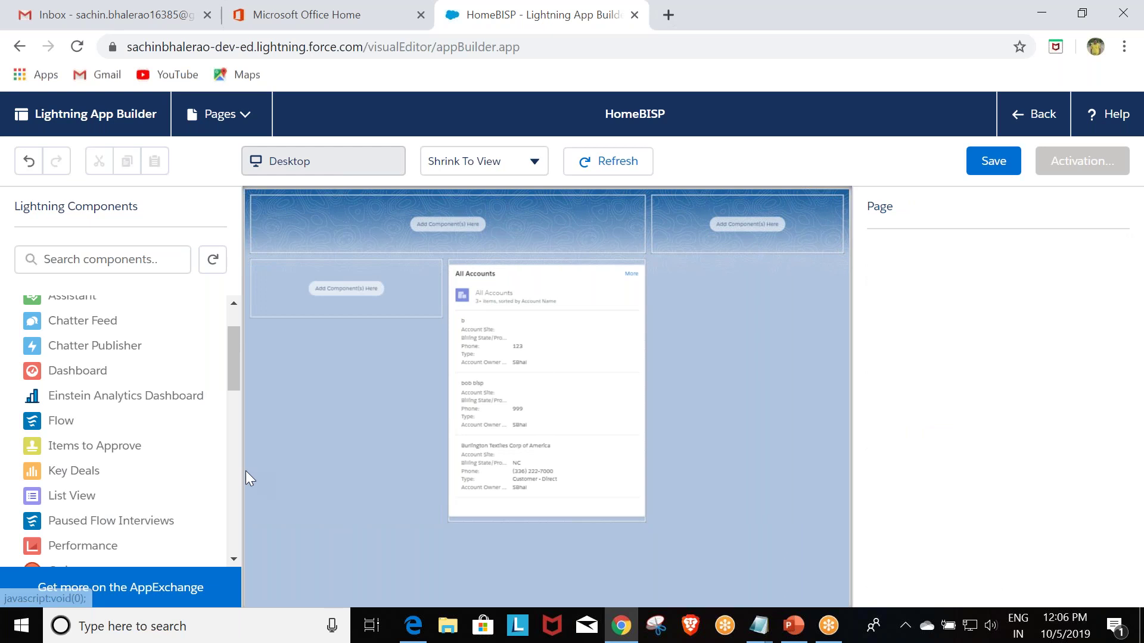
# - Add Recent Items to the empty region beside the account list and Recent Records to the sidebar region
pyautogui.scroll(-3, 102, 439)
pyautogui.scroll(-3, 126, 519)
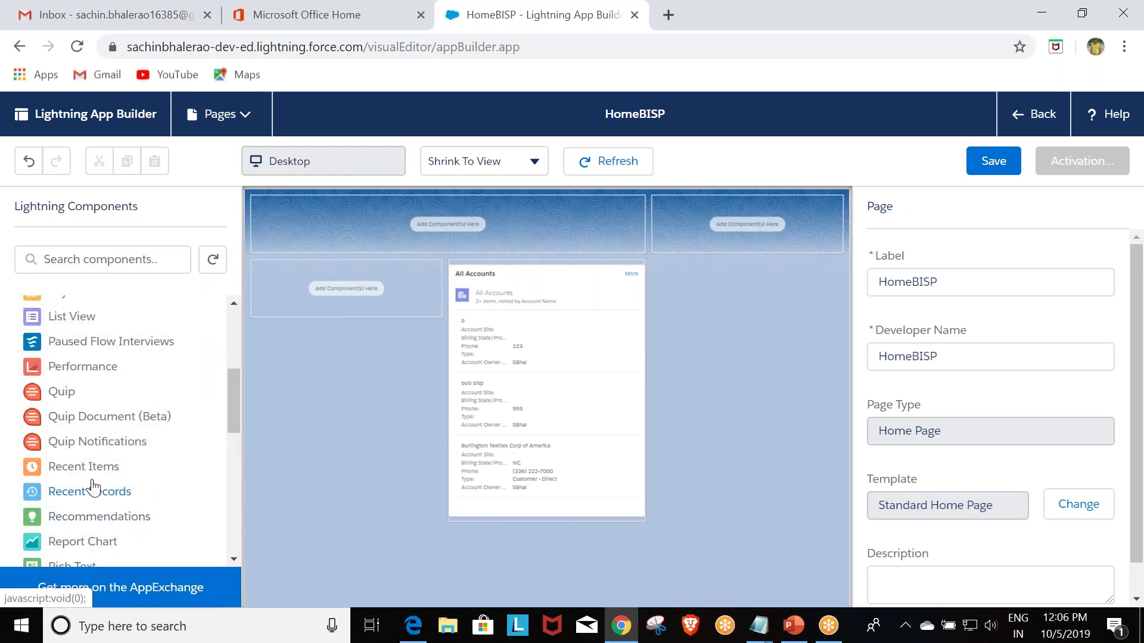
pyautogui.moveTo(92, 467); pyautogui.dragTo(291, 292)
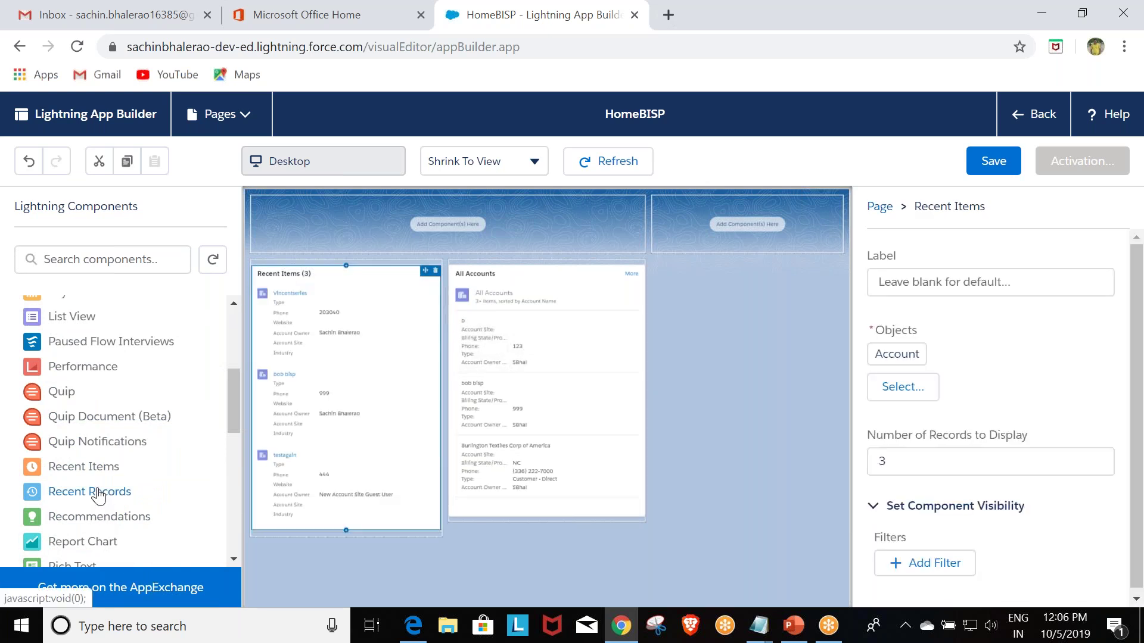
pyautogui.moveTo(92, 495); pyautogui.dragTo(745, 222)
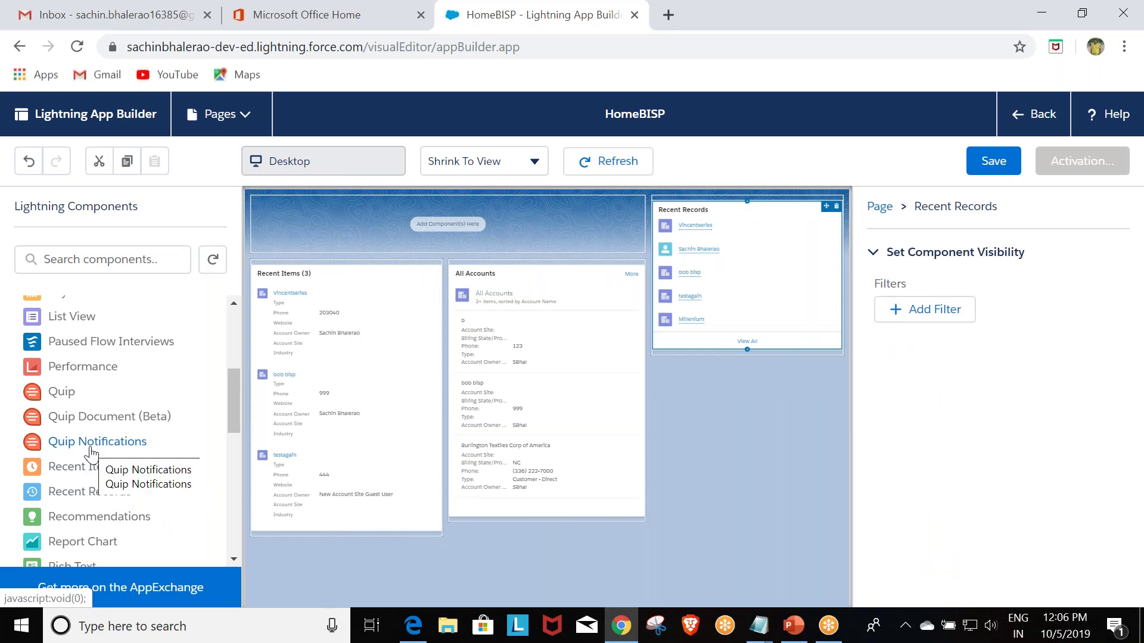
pyautogui.scroll(-1, 103, 503)
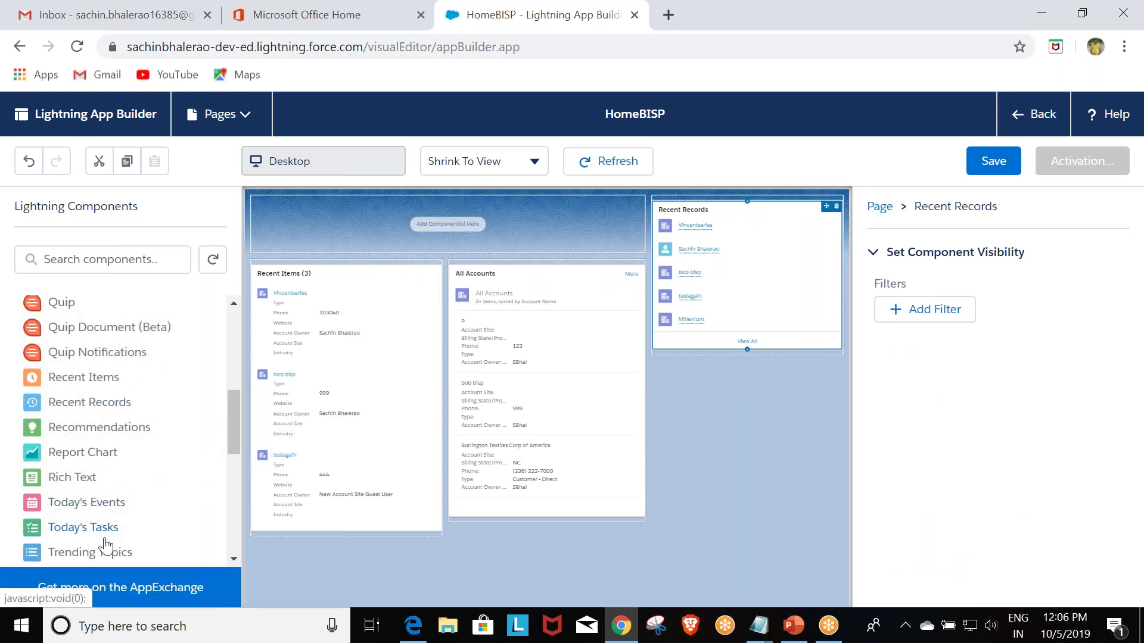
pyautogui.scroll(3, 120, 477)
pyautogui.scroll(3, 122, 491)
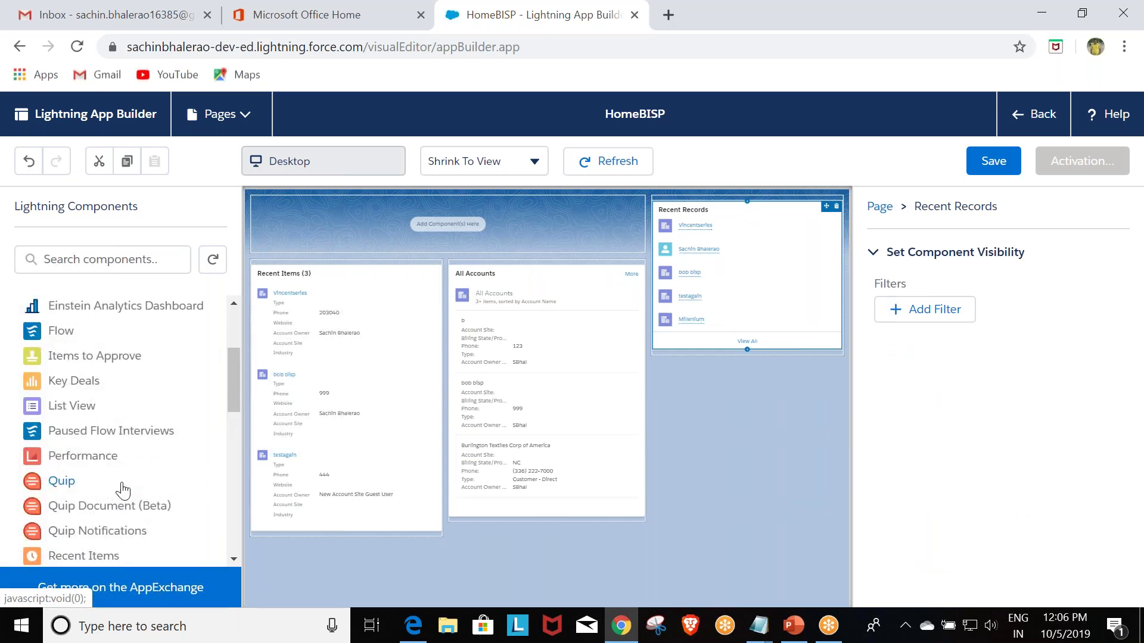
pyautogui.moveTo(61, 331); pyautogui.dragTo(417, 220)
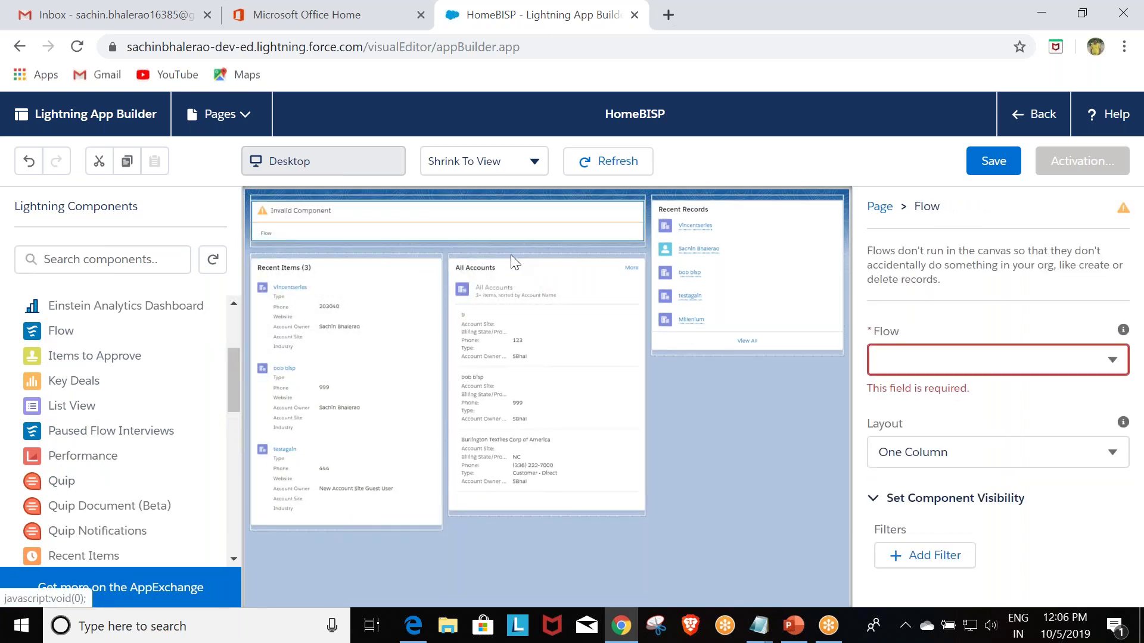
pyautogui.click(638, 206)
# - Add the Assistant component to the header region and save the page
pyautogui.scroll(3, 127, 416)
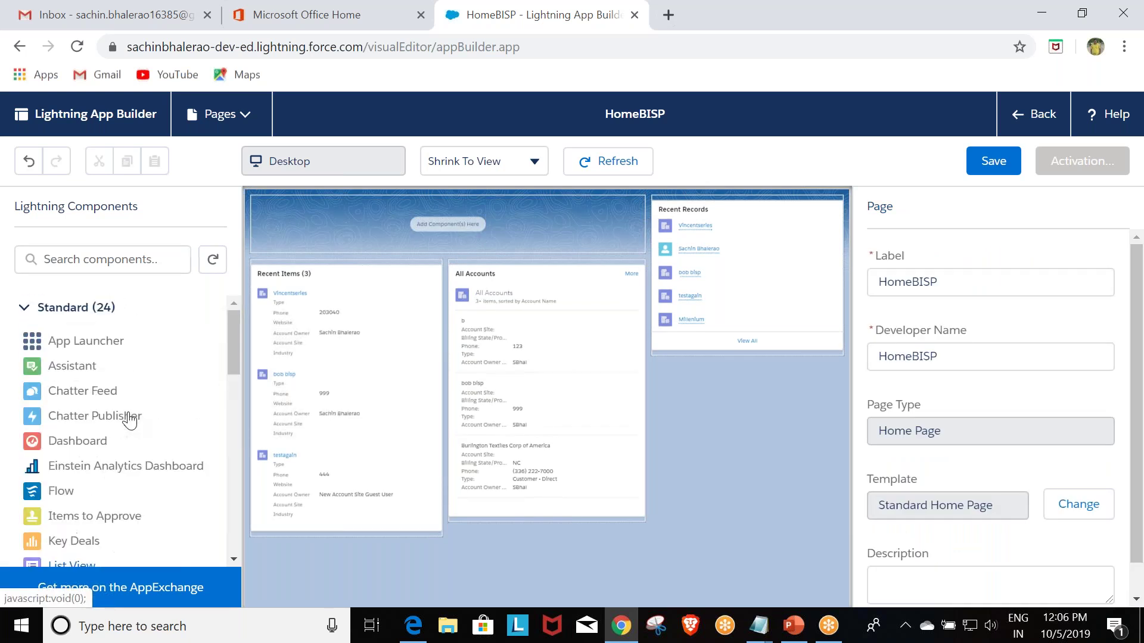
pyautogui.moveTo(76, 373); pyautogui.dragTo(339, 229)
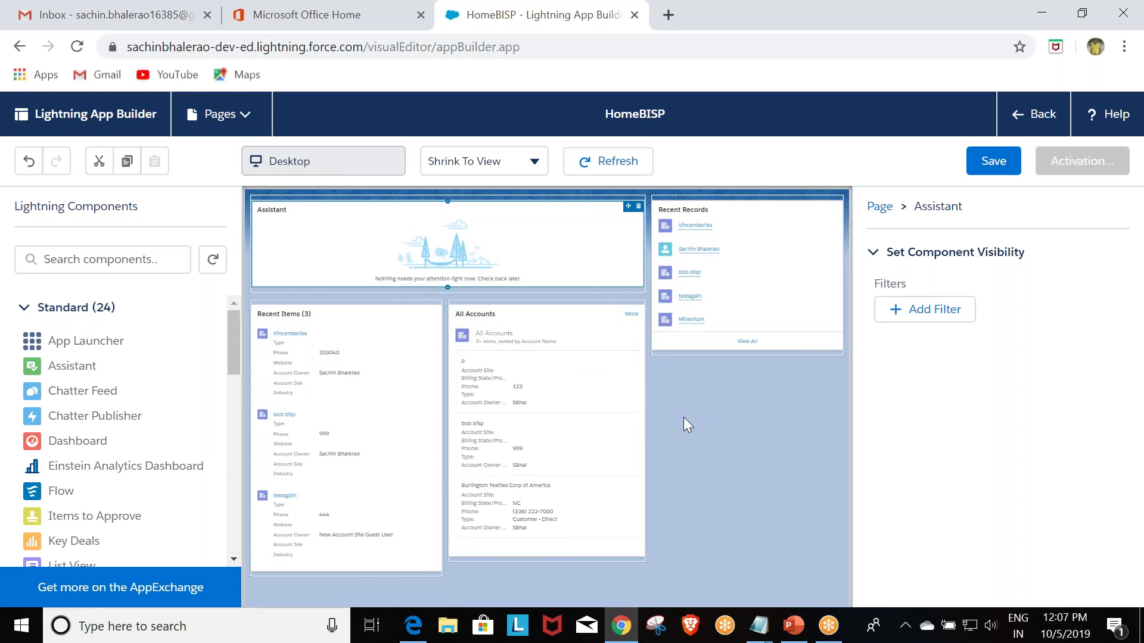
pyautogui.click(992, 159)
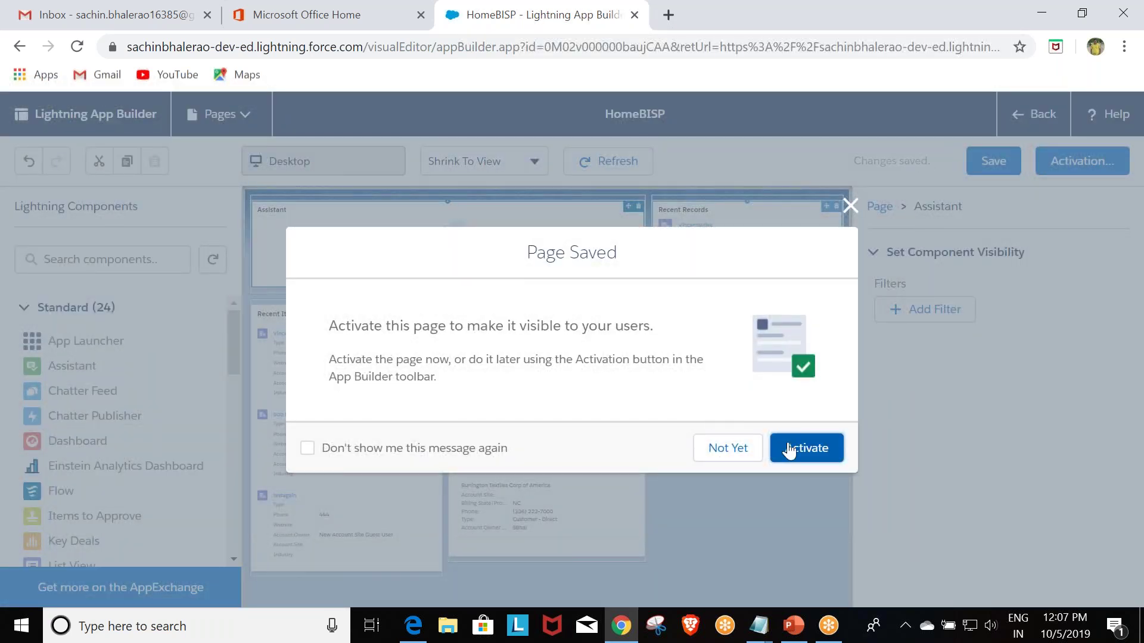
# - Activate the page with an app and profile assignment, selecting the Sales app and continuing to profile selection
pyautogui.click(790, 451)
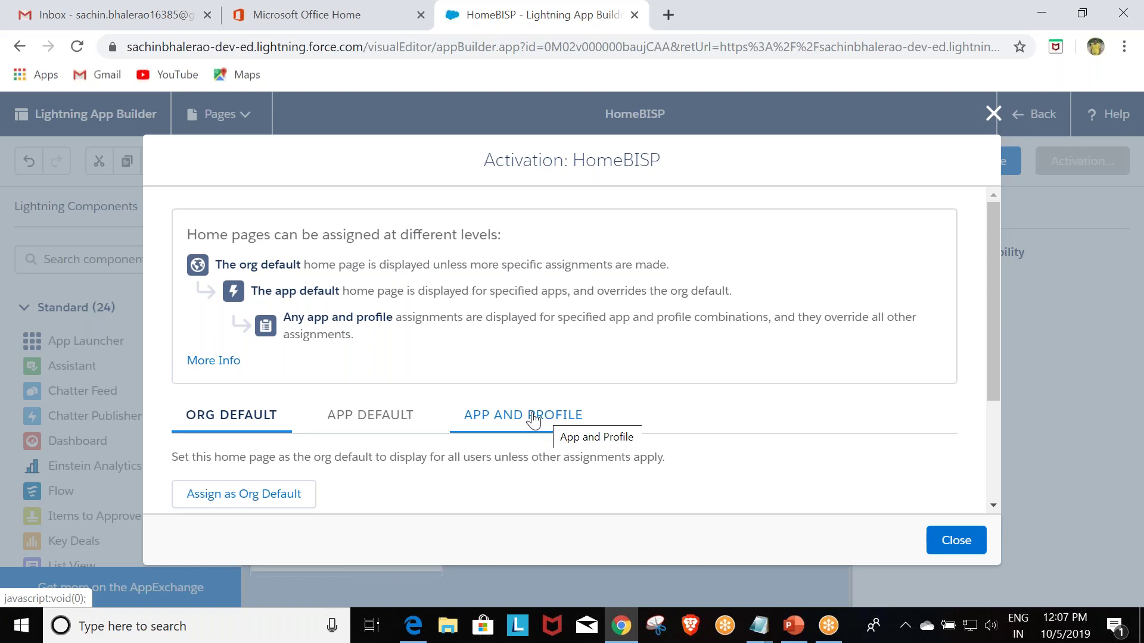
pyautogui.click(493, 424)
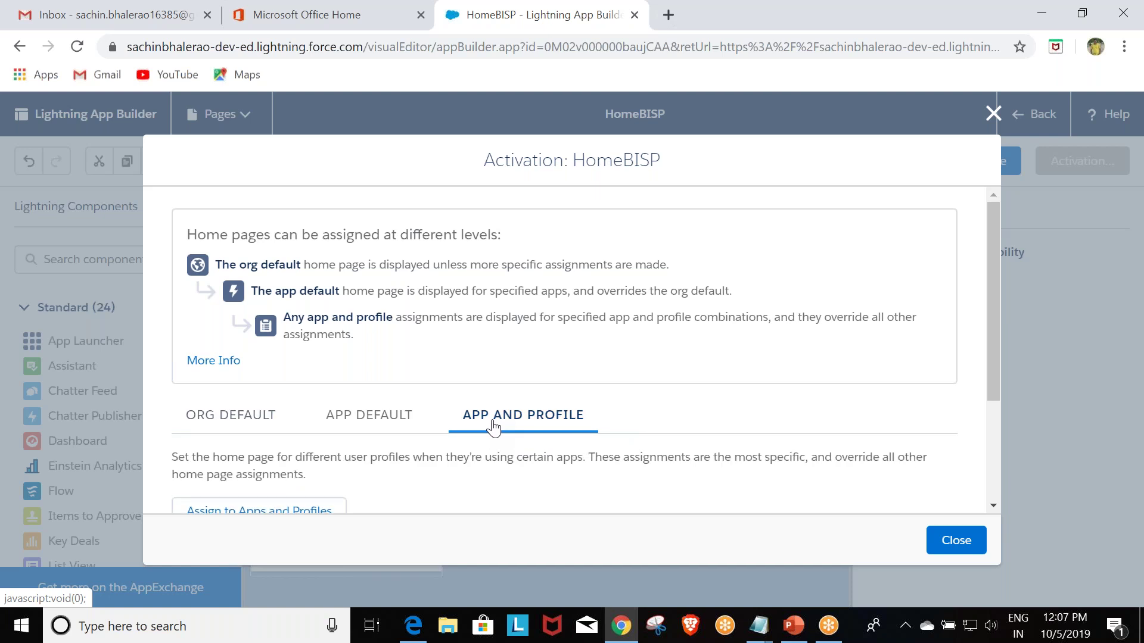
pyautogui.scroll(-2, 494, 424)
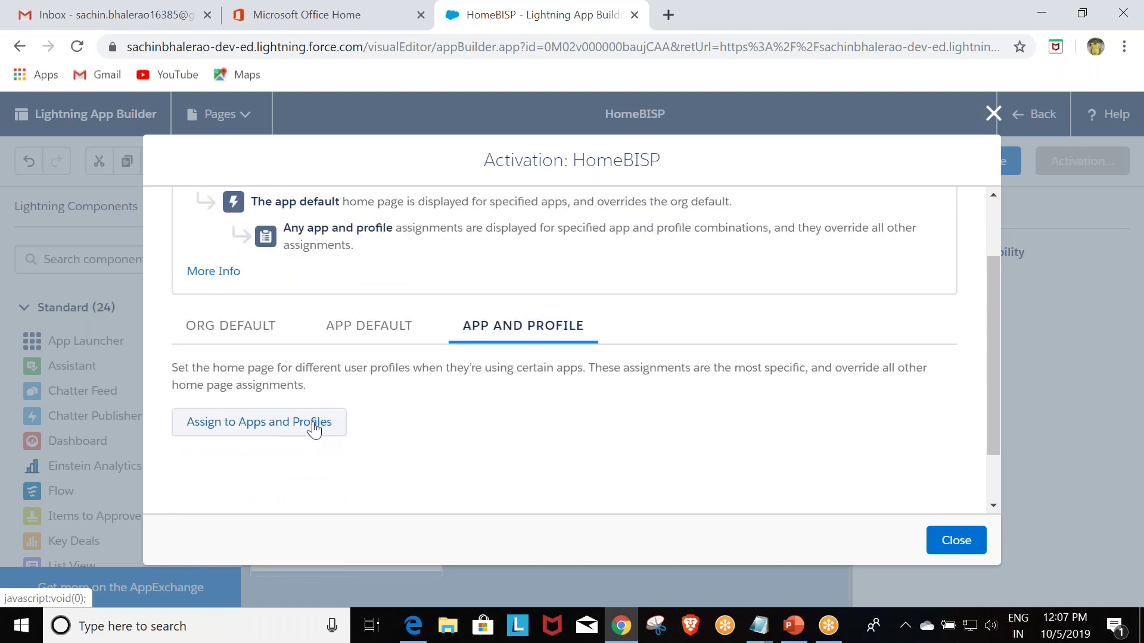
pyautogui.click(314, 424)
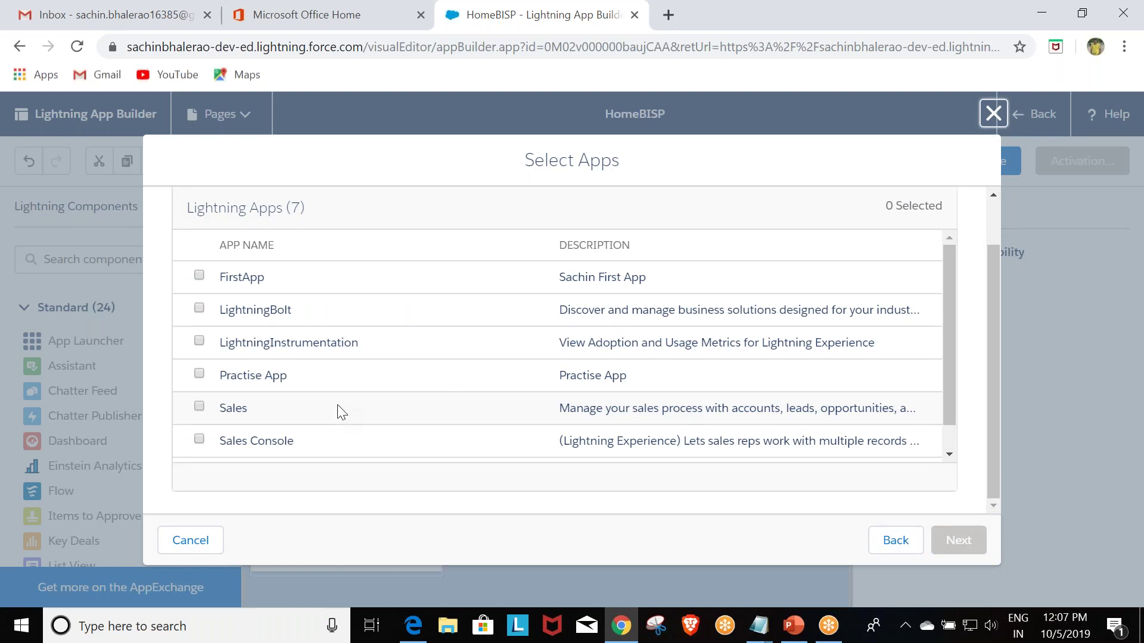
pyautogui.click(199, 405)
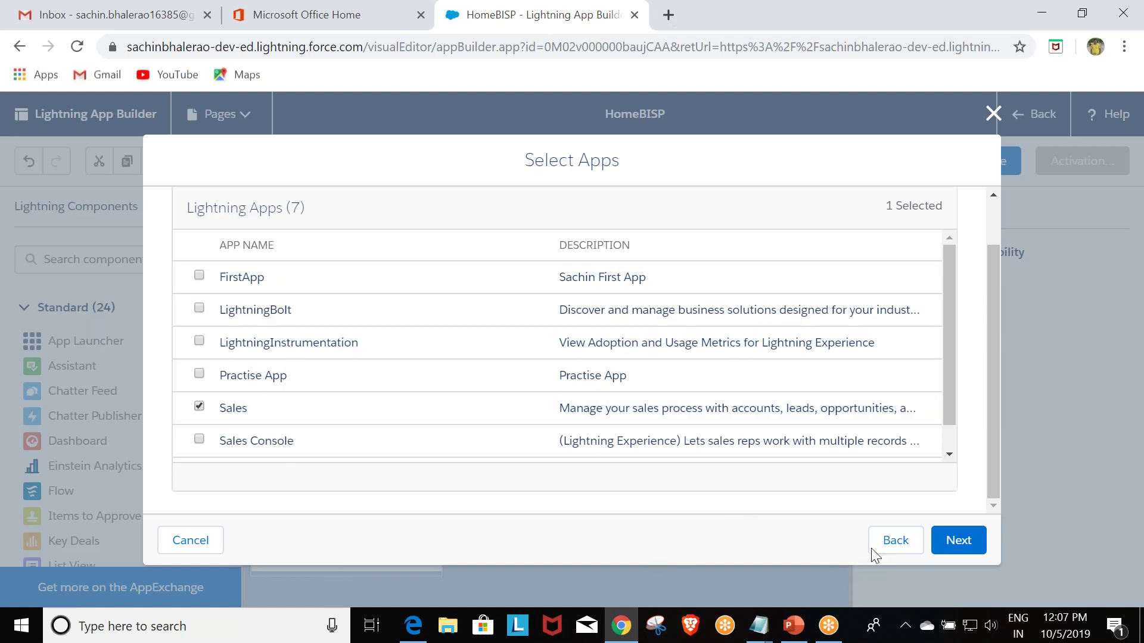
pyautogui.click(959, 543)
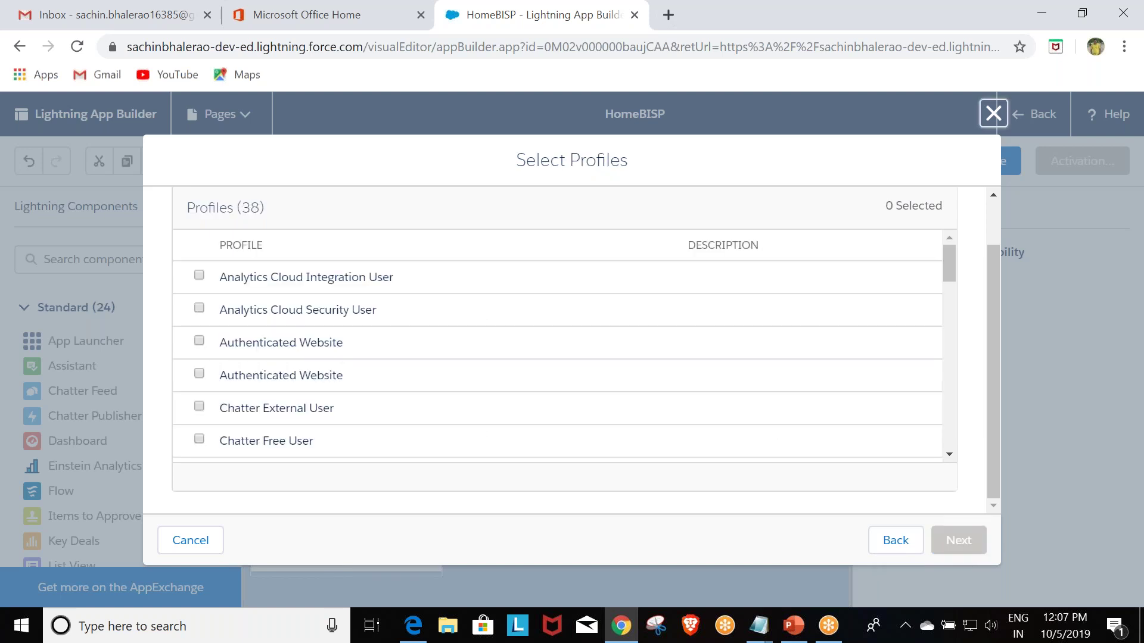
# - Assign the home page to the System Administrator profile, save the reviewed assignment, and save the page
pyautogui.scroll(-3, 417, 370)
pyautogui.scroll(-3, 419, 370)
pyautogui.scroll(-9, 419, 370)
pyautogui.scroll(-3, 419, 370)
pyautogui.scroll(-1, 419, 373)
pyautogui.scroll(-1, 419, 371)
pyautogui.click(199, 411)
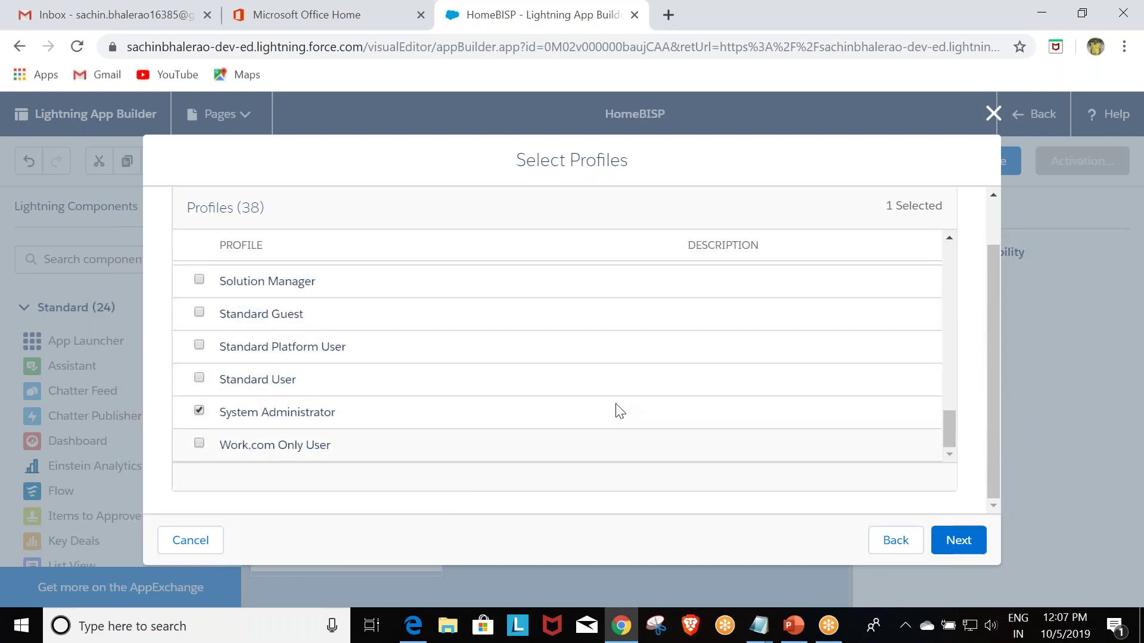
pyautogui.click(958, 545)
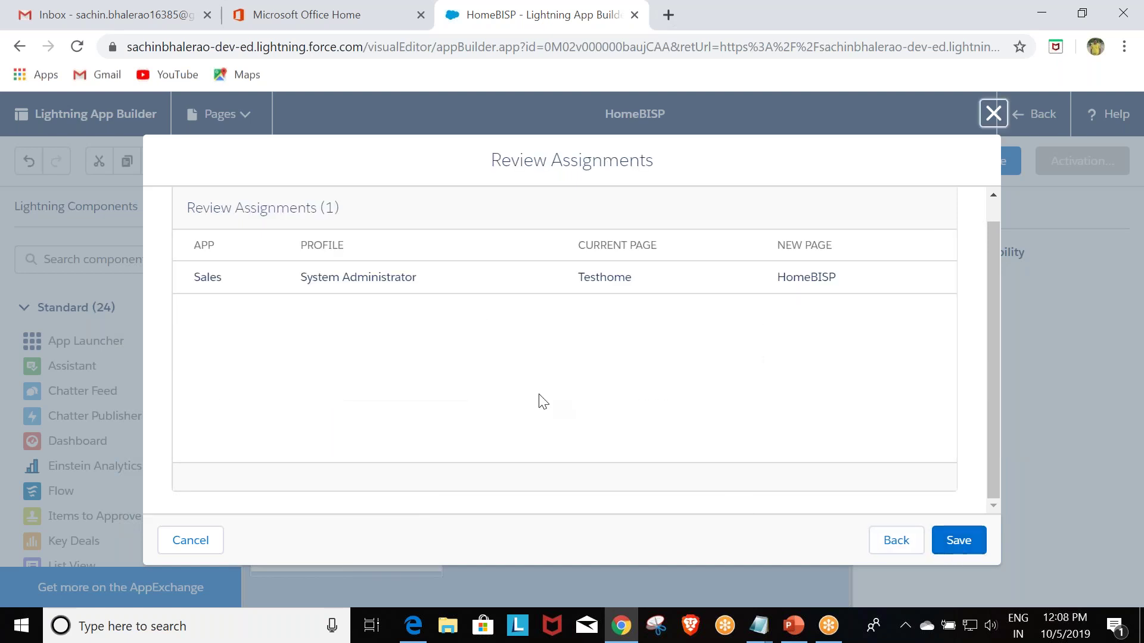
pyautogui.click(954, 544)
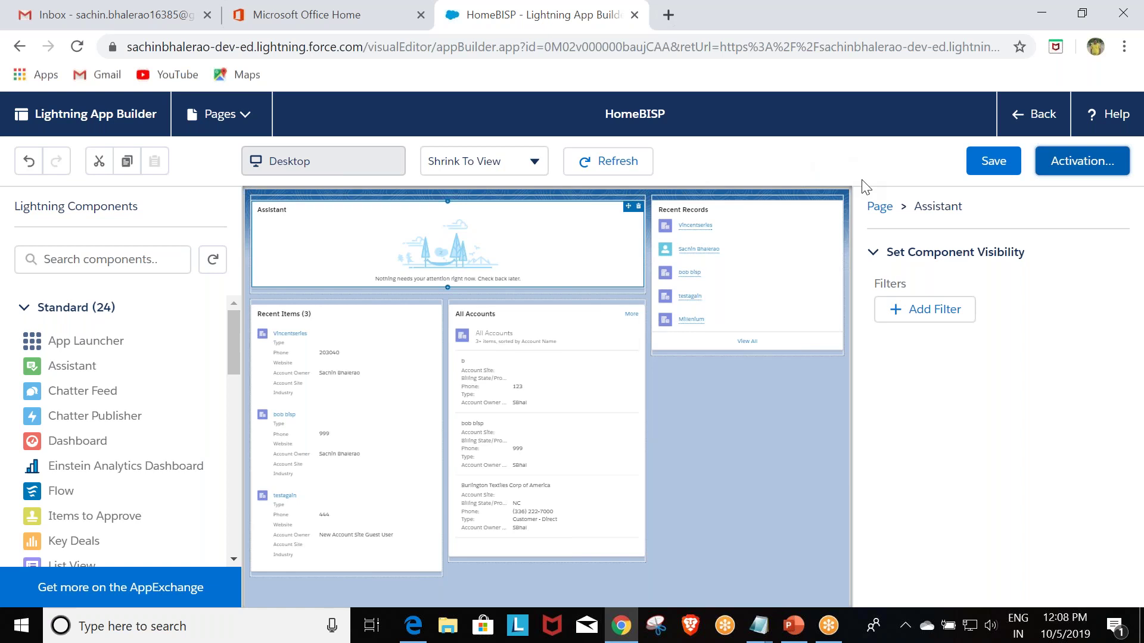
pyautogui.click(992, 166)
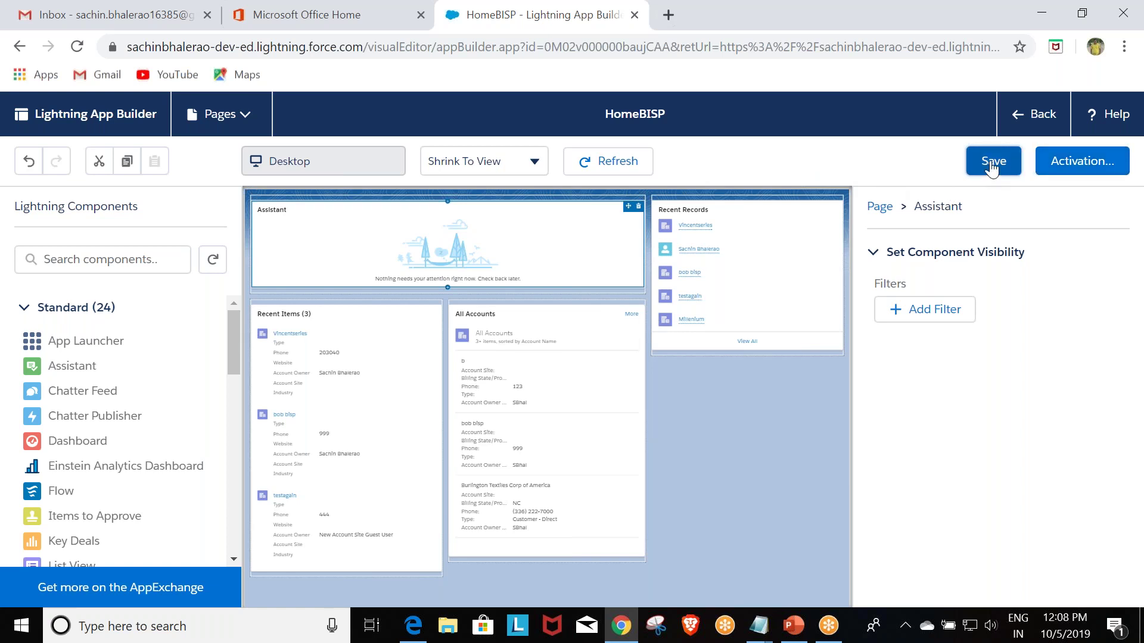
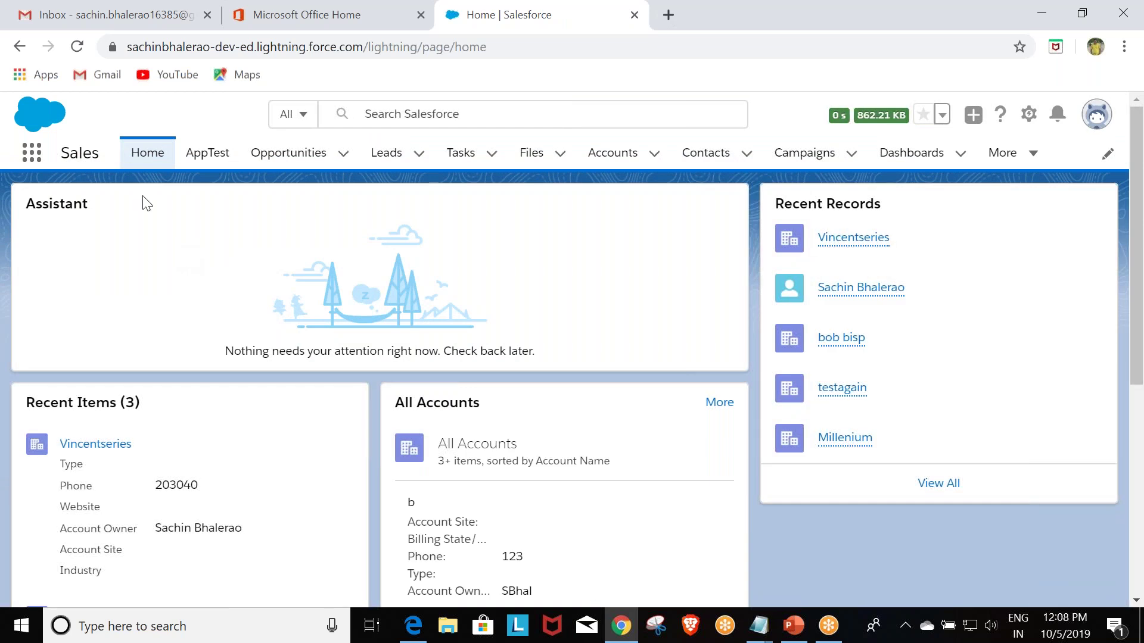
# - Open the Sales app's Home page and examine the layout of its components
pyautogui.click(141, 158)
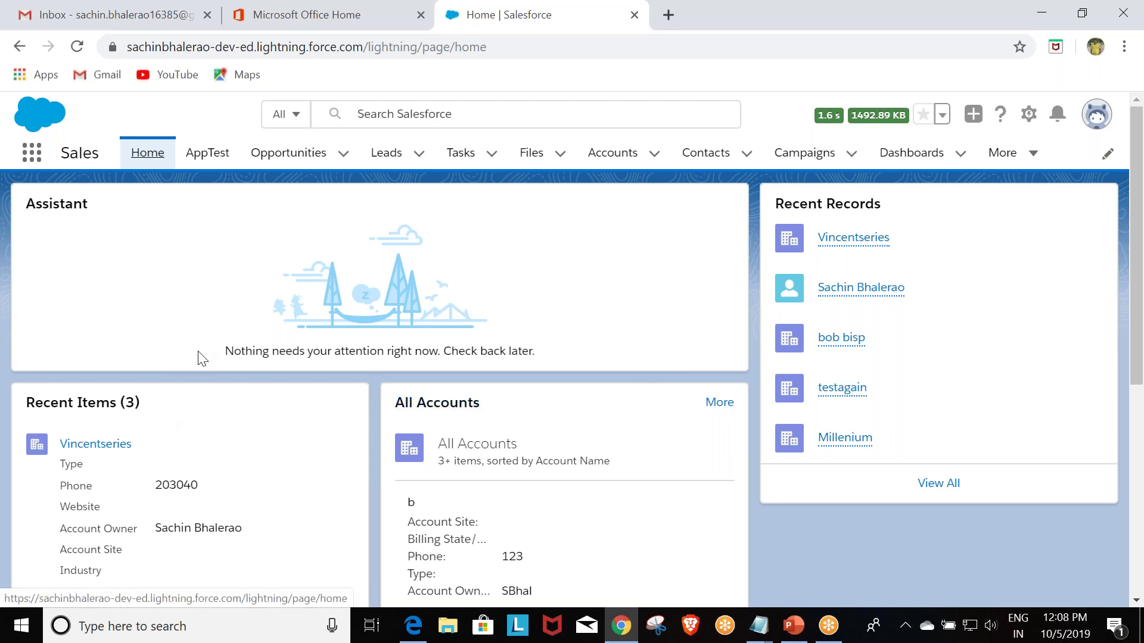
pyautogui.scroll(-5, 198, 352)
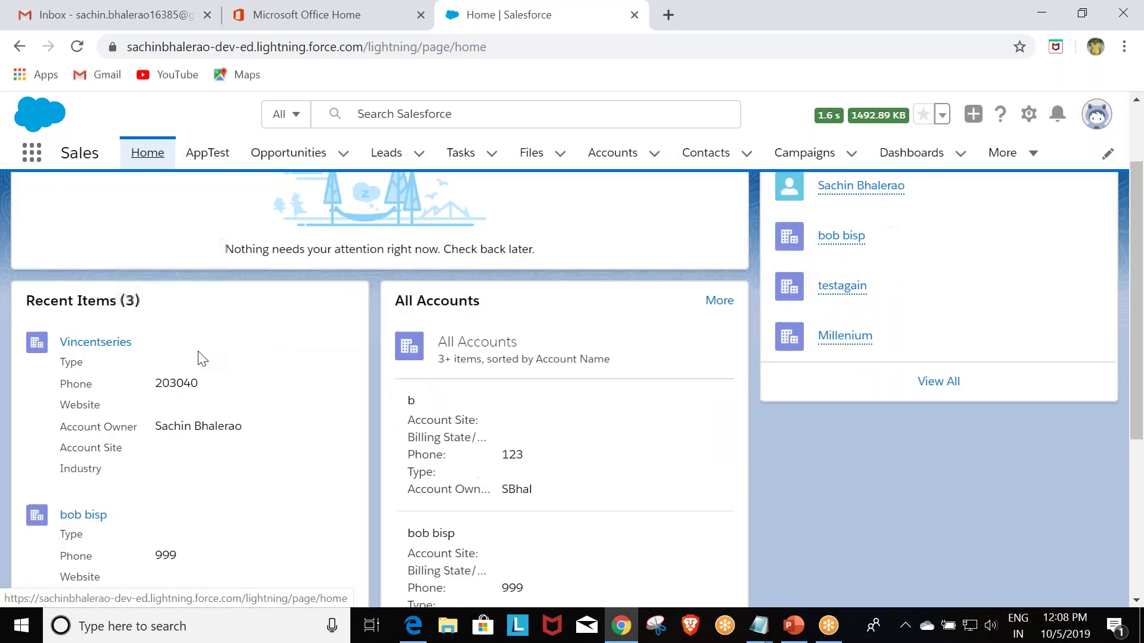
pyautogui.scroll(4, 198, 352)
pyautogui.scroll(2, 198, 352)
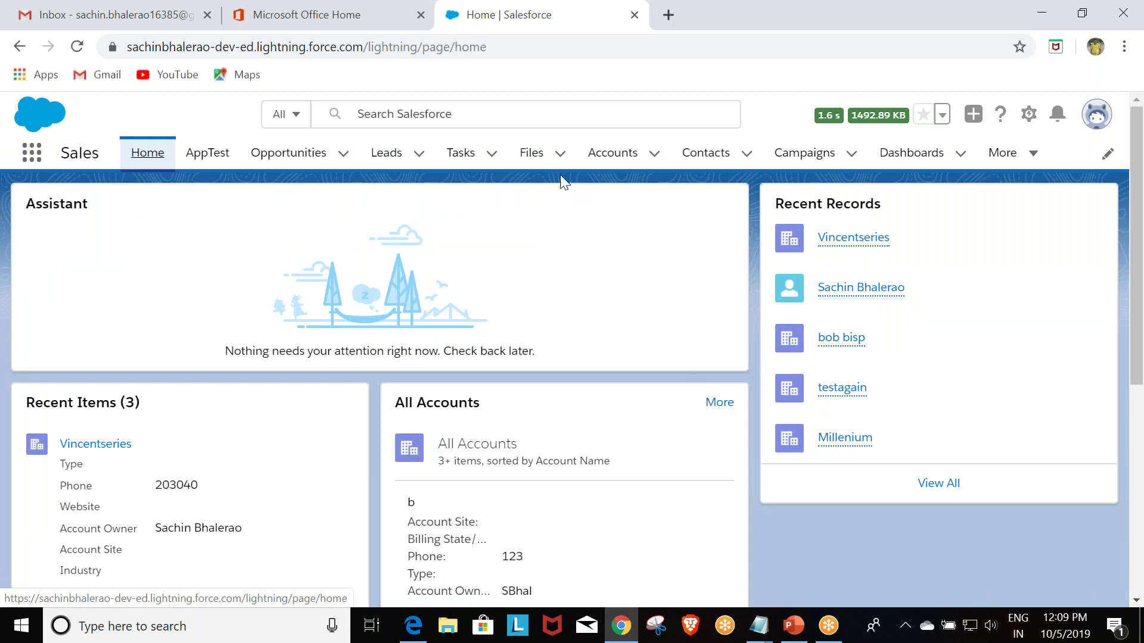
# - Copy the Sales home page address and open it in a new browser tab
pyautogui.click(500, 45)
pyautogui.hotkey('ctrl', 'c')
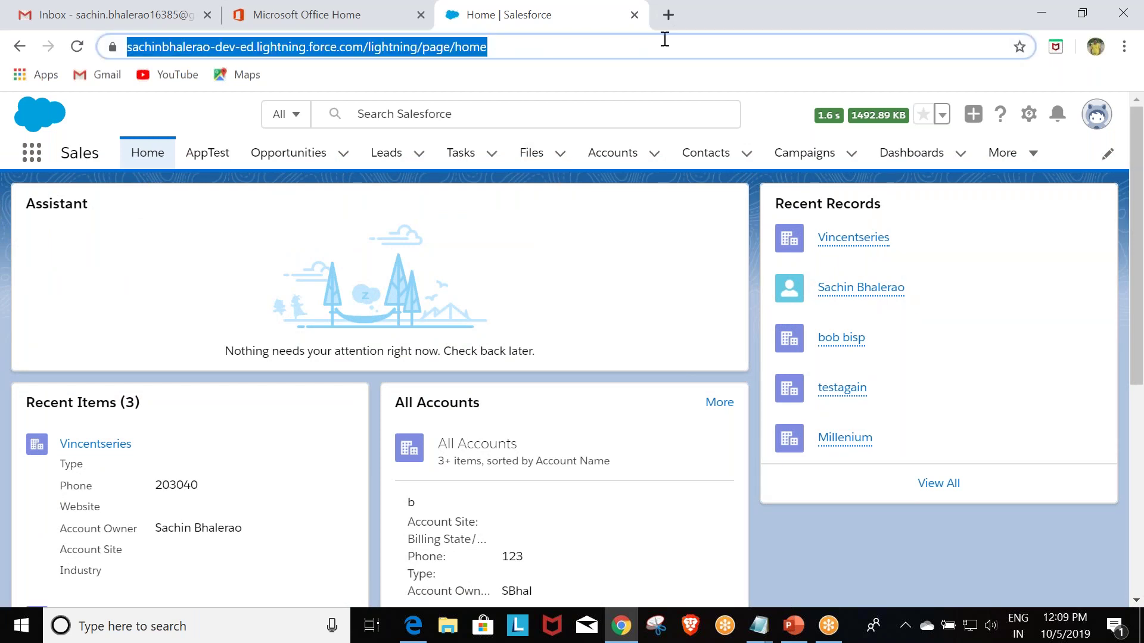
pyautogui.click(668, 15)
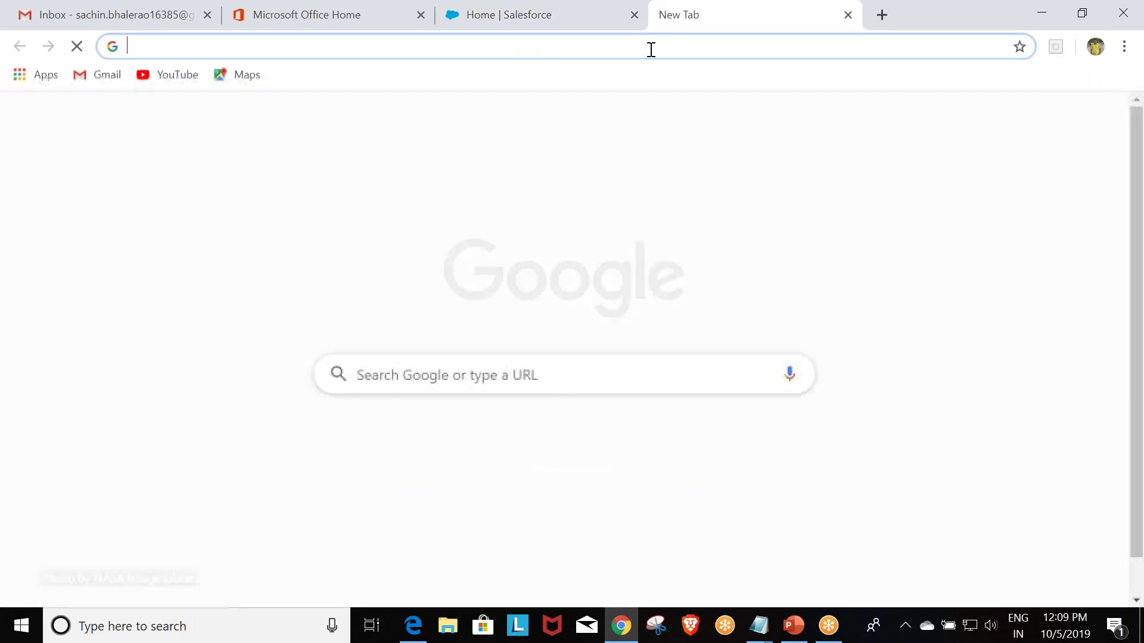
pyautogui.hotkey('ctrl', 'v')
pyautogui.press('Return')
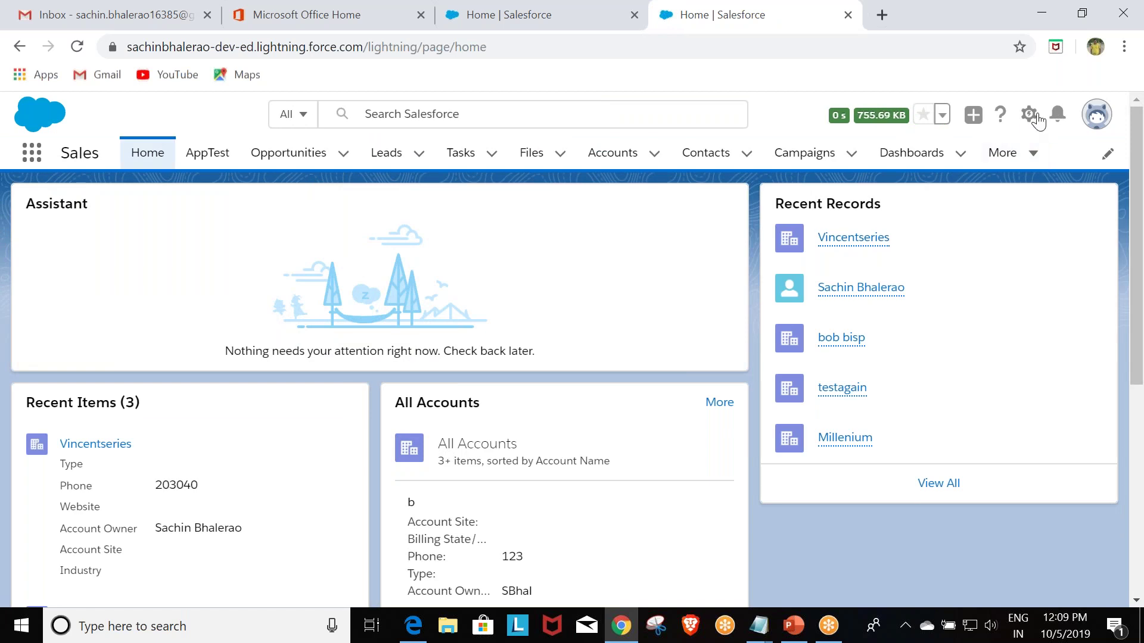
# - Open Setup, find Lightning App Builder with the search "app buil", and open the HomeBISP page for editing
pyautogui.click(1029, 114)
pyautogui.click(951, 162)
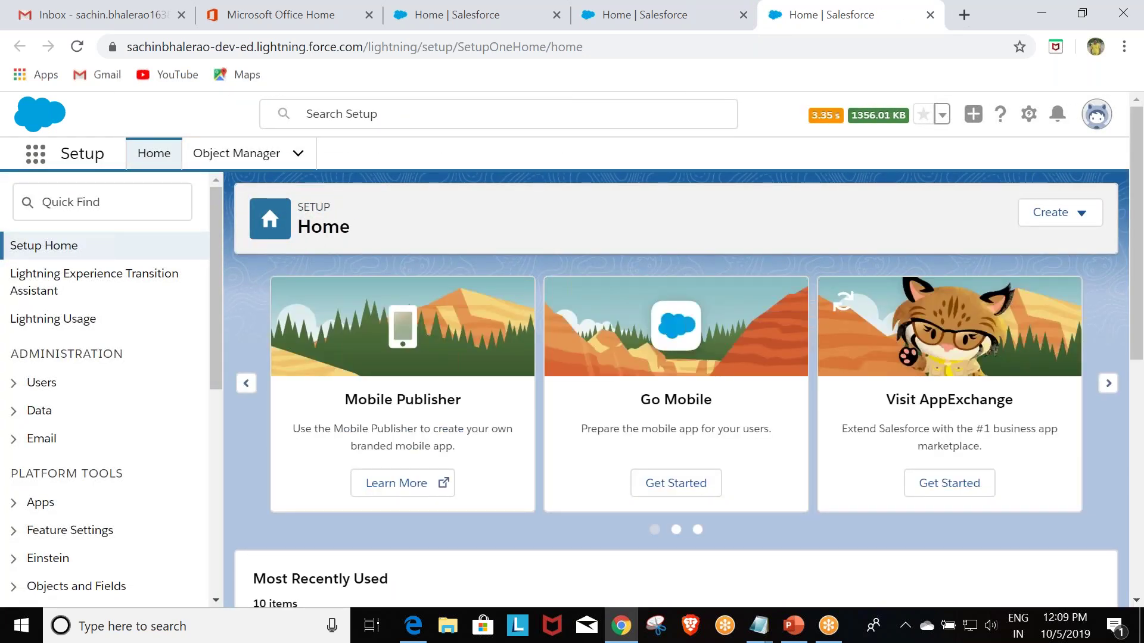
pyautogui.click(134, 206)
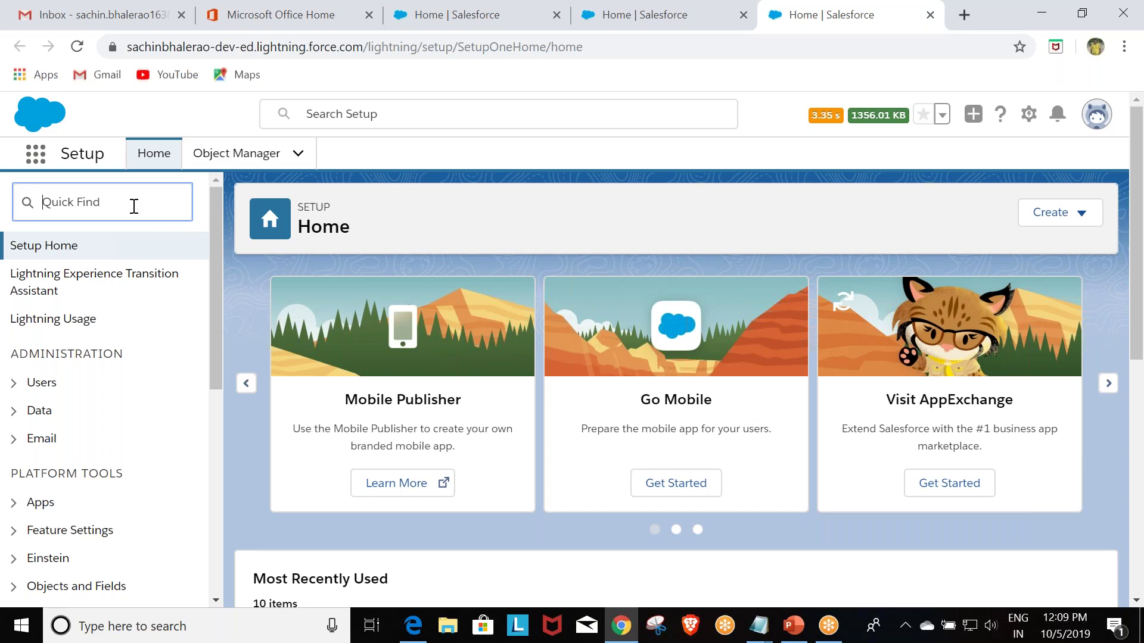
pyautogui.write('app buil')
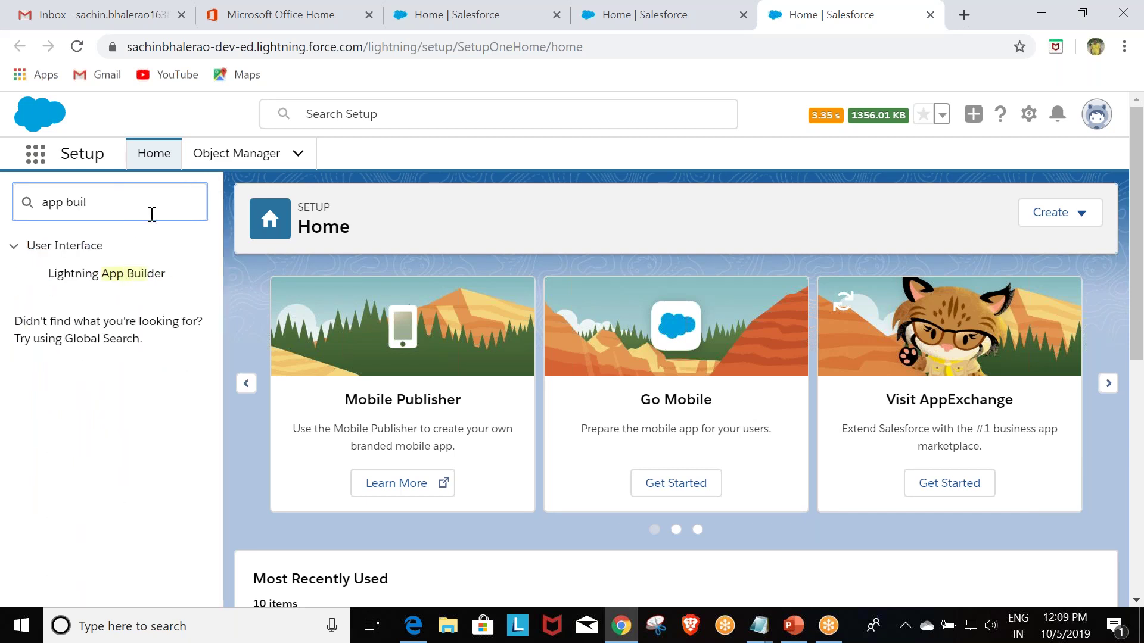
pyautogui.click(154, 275)
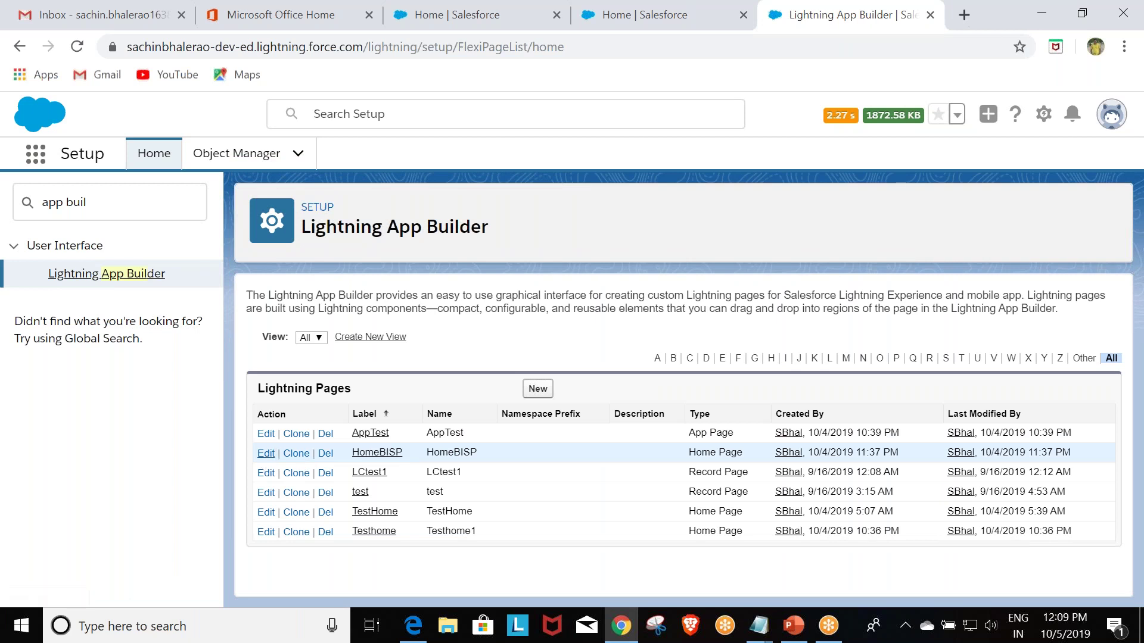
pyautogui.click(267, 456)
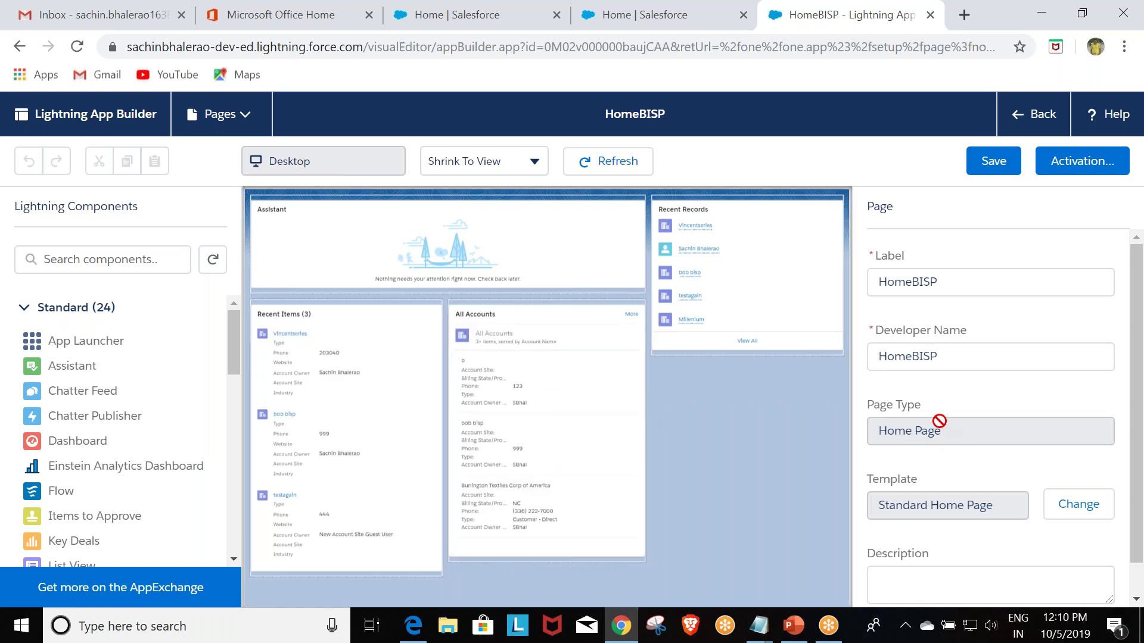
# - Return to the Sales home page in the second Salesforce tab and compare its components with the HomeBISP design
pyautogui.click(655, 14)
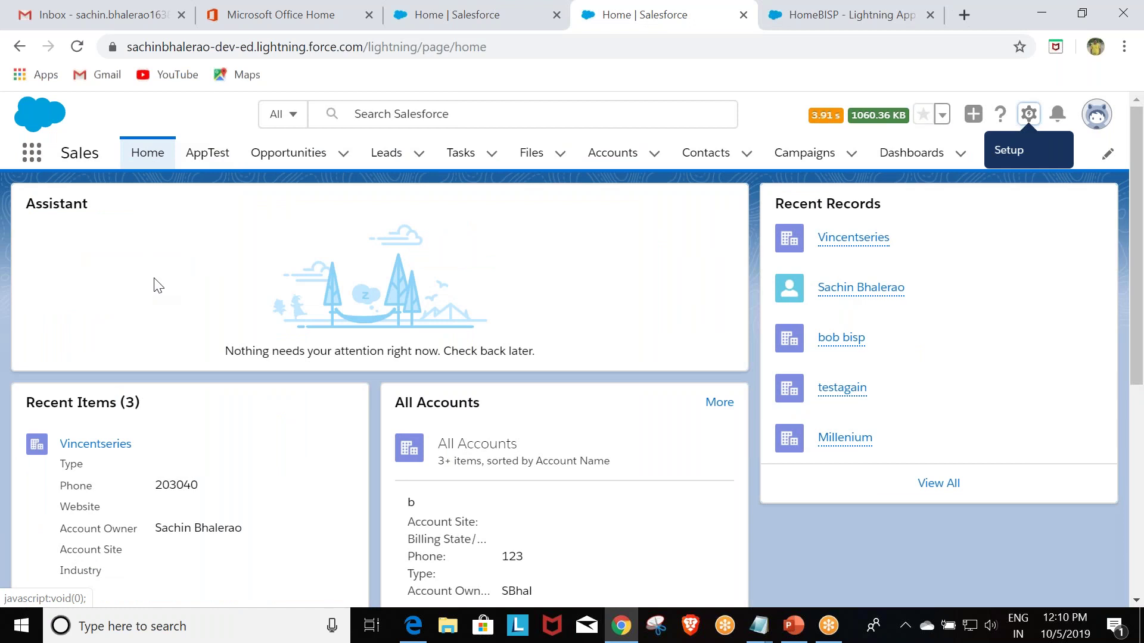
pyautogui.scroll(-6, 158, 285)
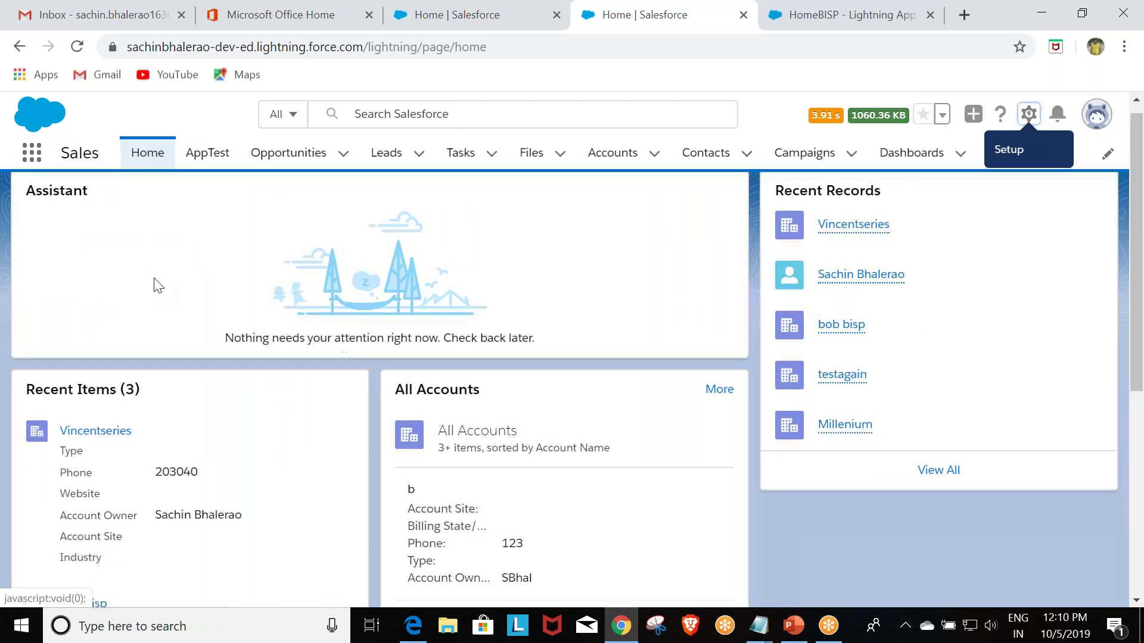
pyautogui.scroll(6, 570, 387)
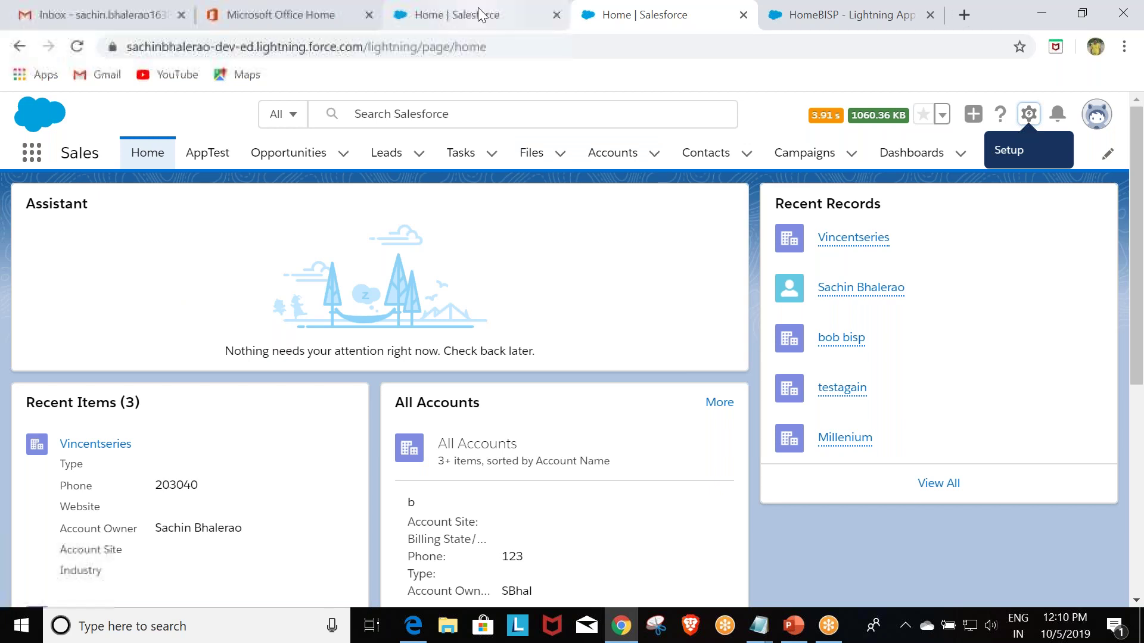
# - From the first Sales home tab, open Setup and go to Lightning App Builder using the search "App buil"
pyautogui.click(531, 18)
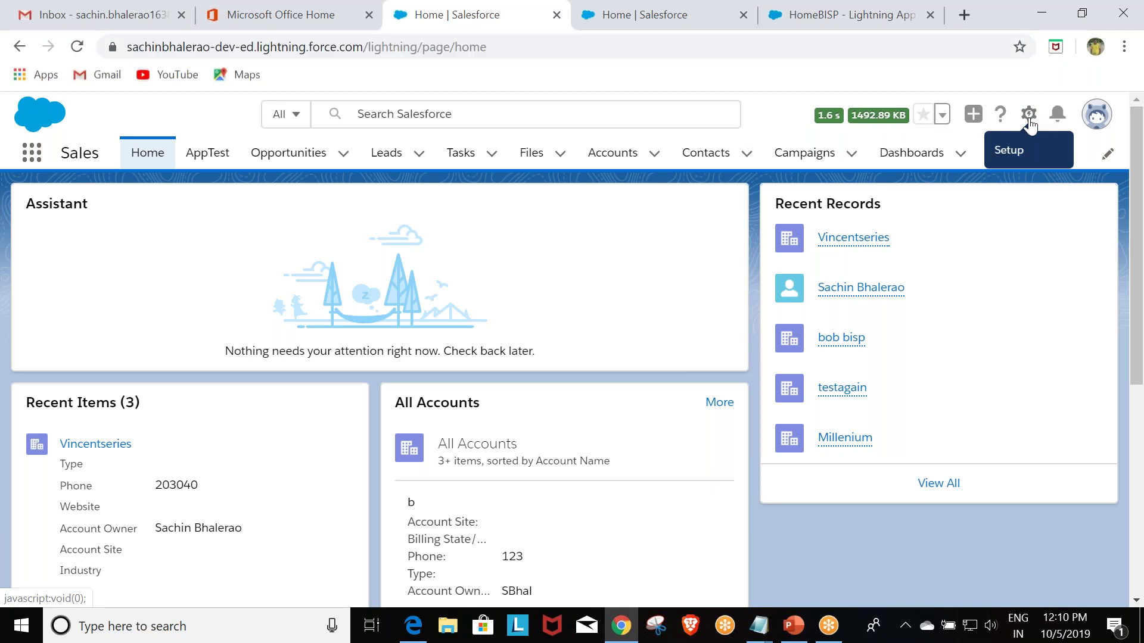
pyautogui.click(1030, 122)
pyautogui.click(951, 166)
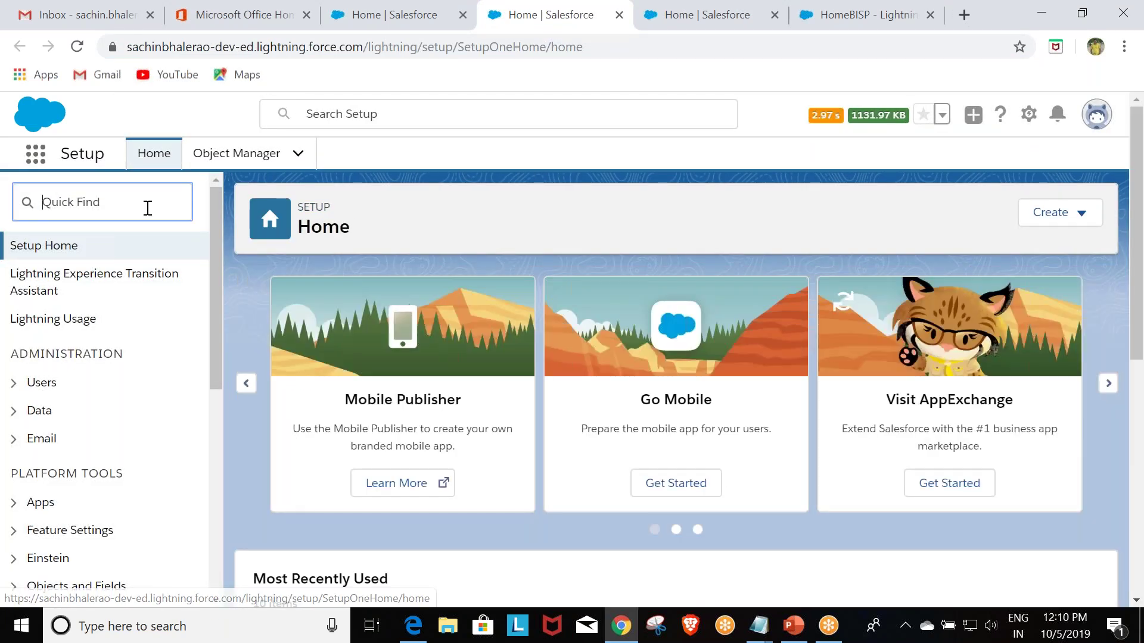
pyautogui.click(148, 208)
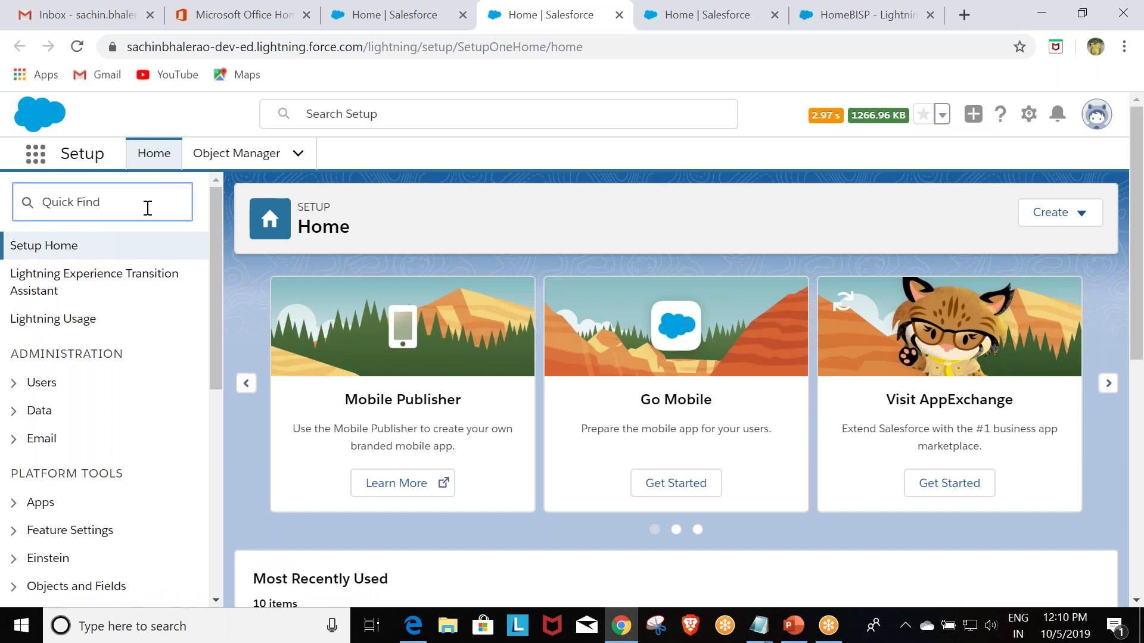
pyautogui.write('A')
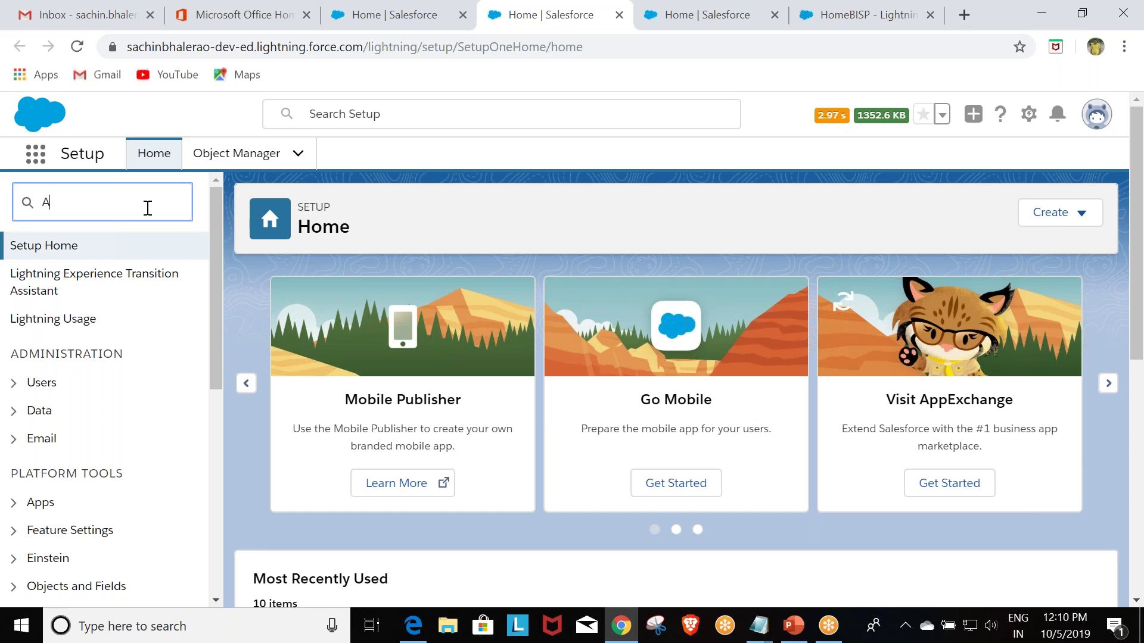
pyautogui.write('pp')
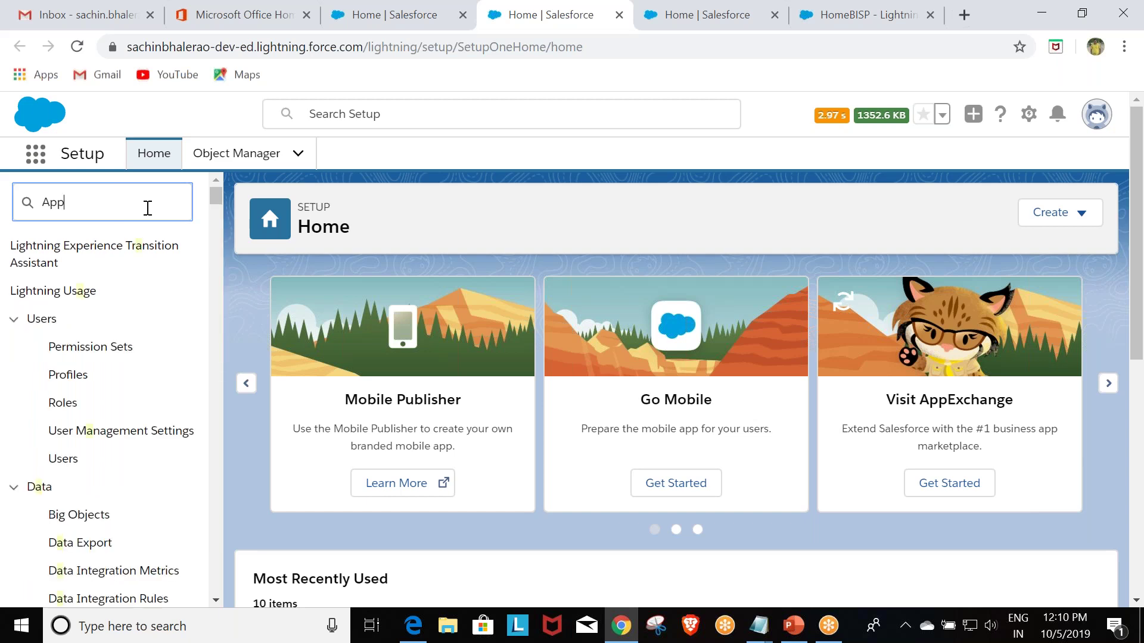
pyautogui.write(' buil')
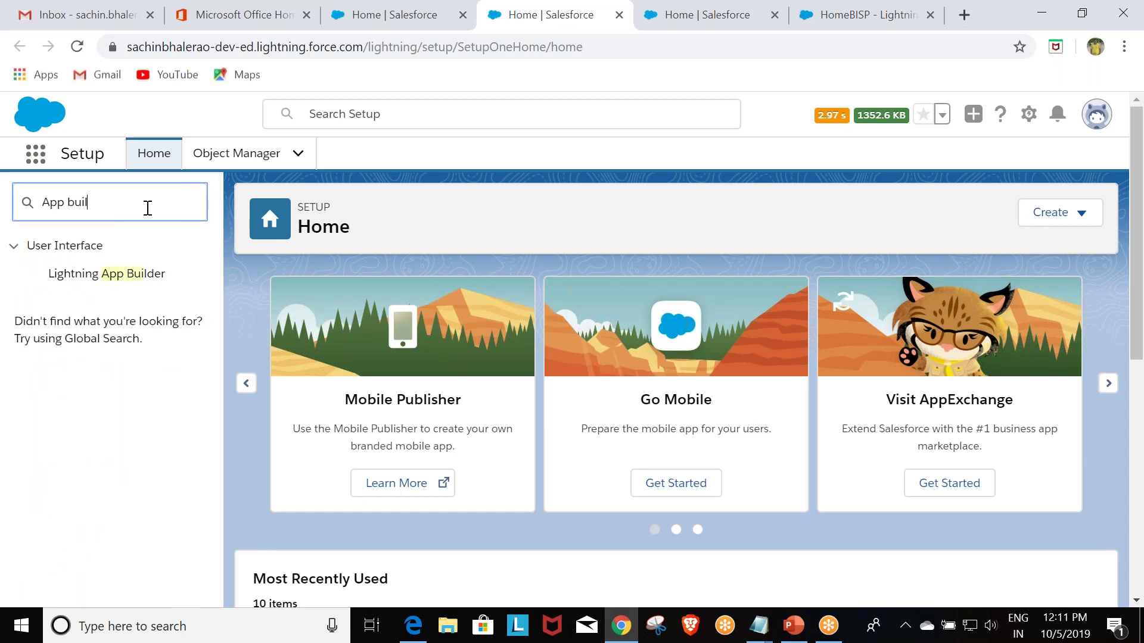
pyautogui.click(137, 276)
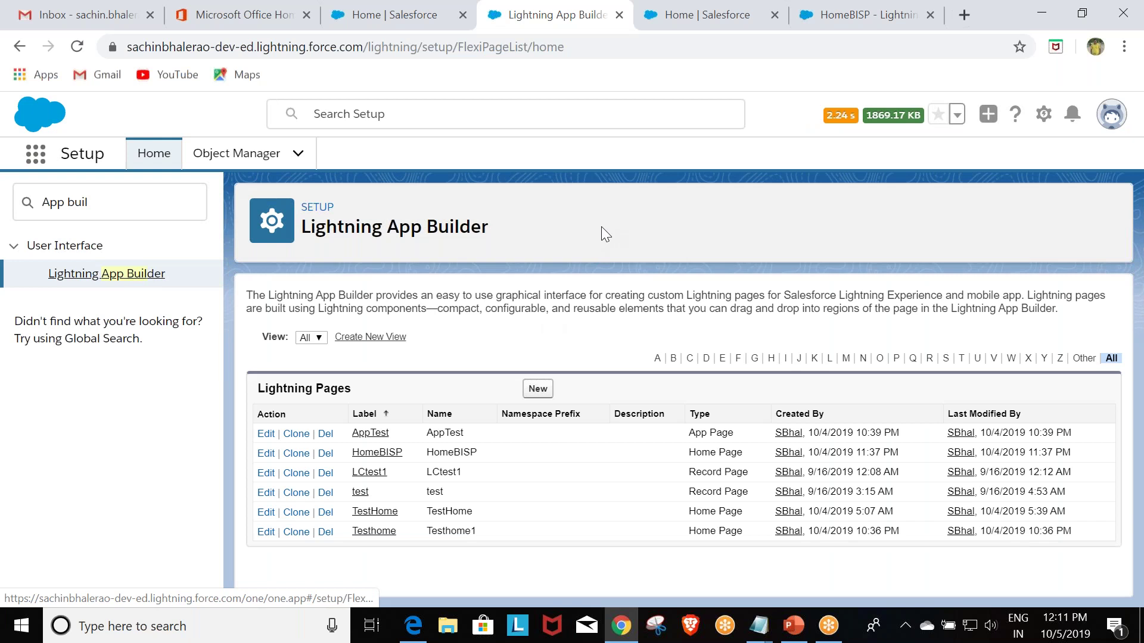
# - Create a new Lightning App Page labelled BISPApp with the One Region template
pyautogui.click(538, 388)
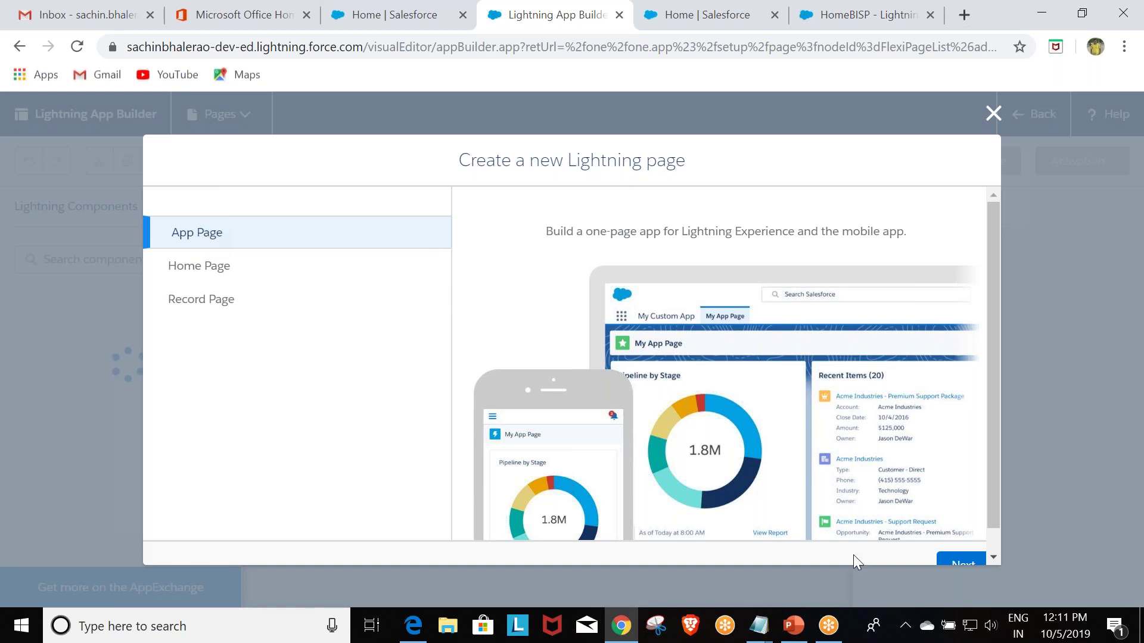
pyautogui.scroll(-2, 799, 442)
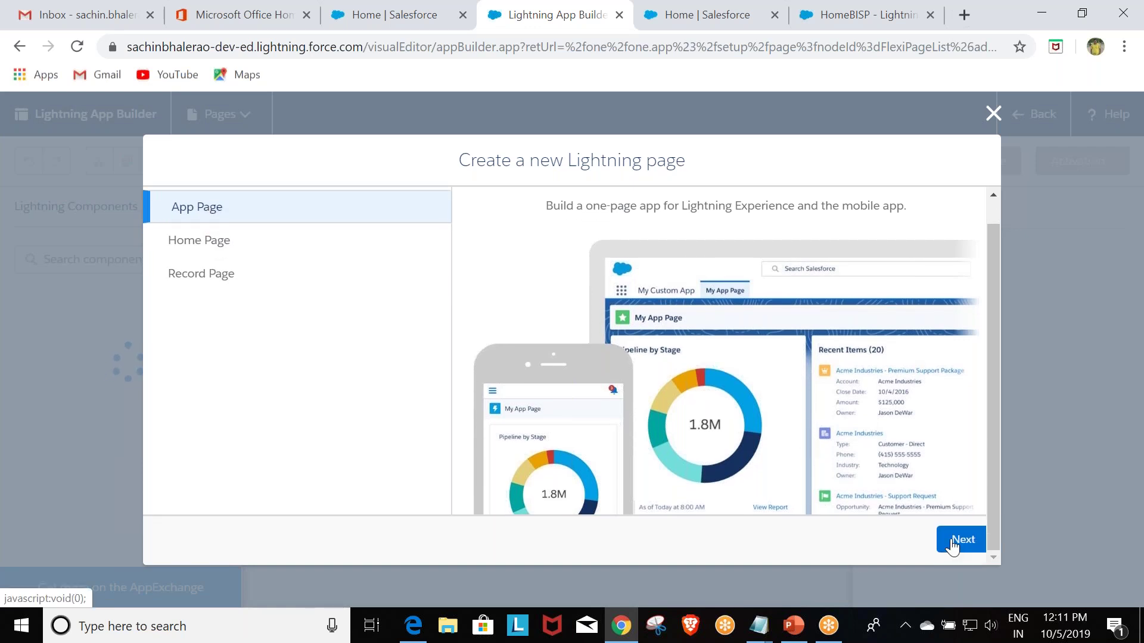
pyautogui.click(952, 545)
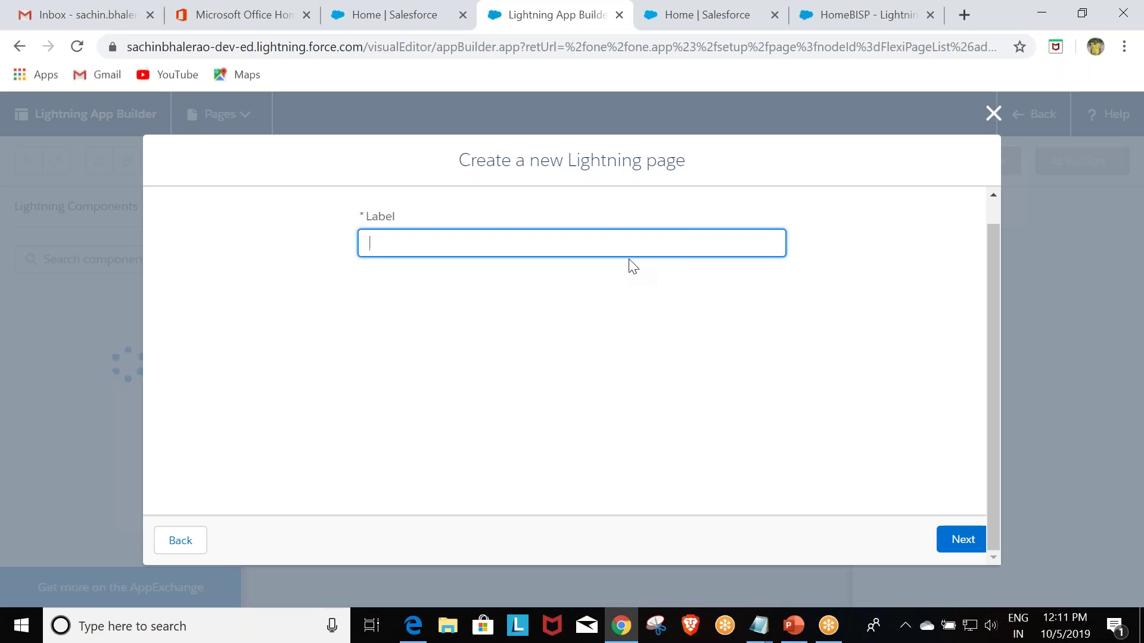
pyautogui.write('BISPApp')
pyautogui.click(963, 539)
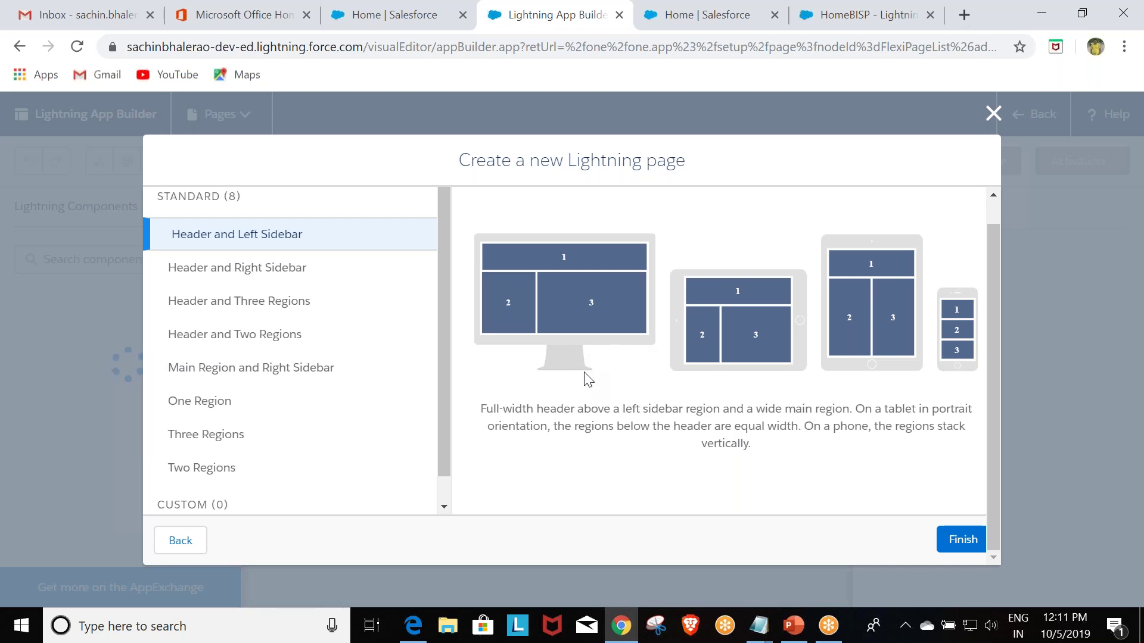
pyautogui.moveTo(442, 330); pyautogui.dragTo(441, 301)
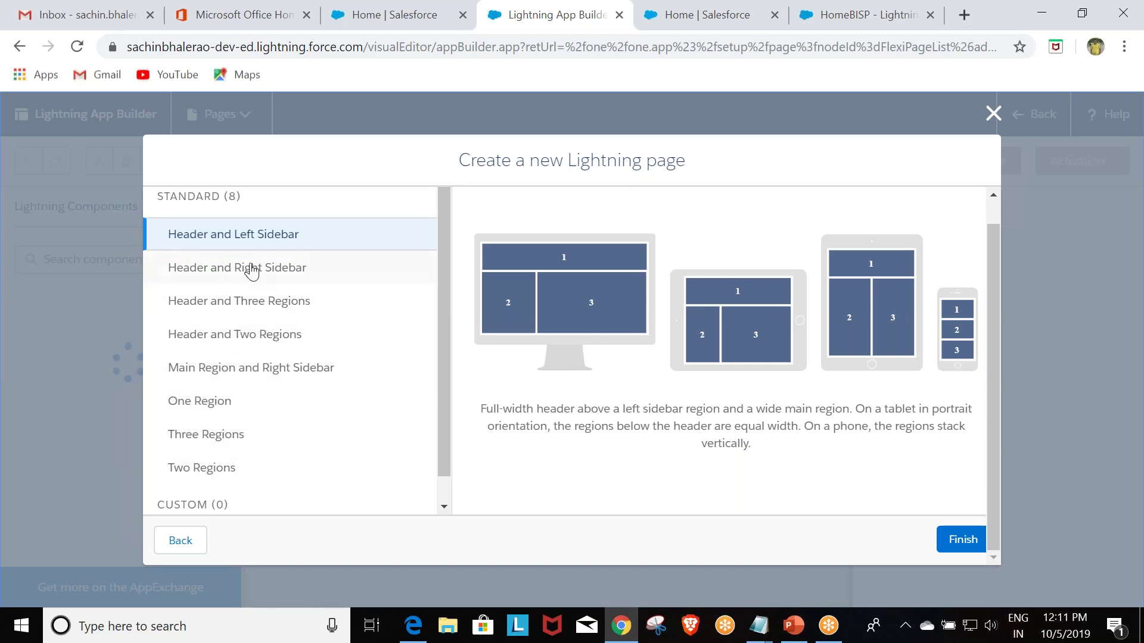
pyautogui.click(216, 409)
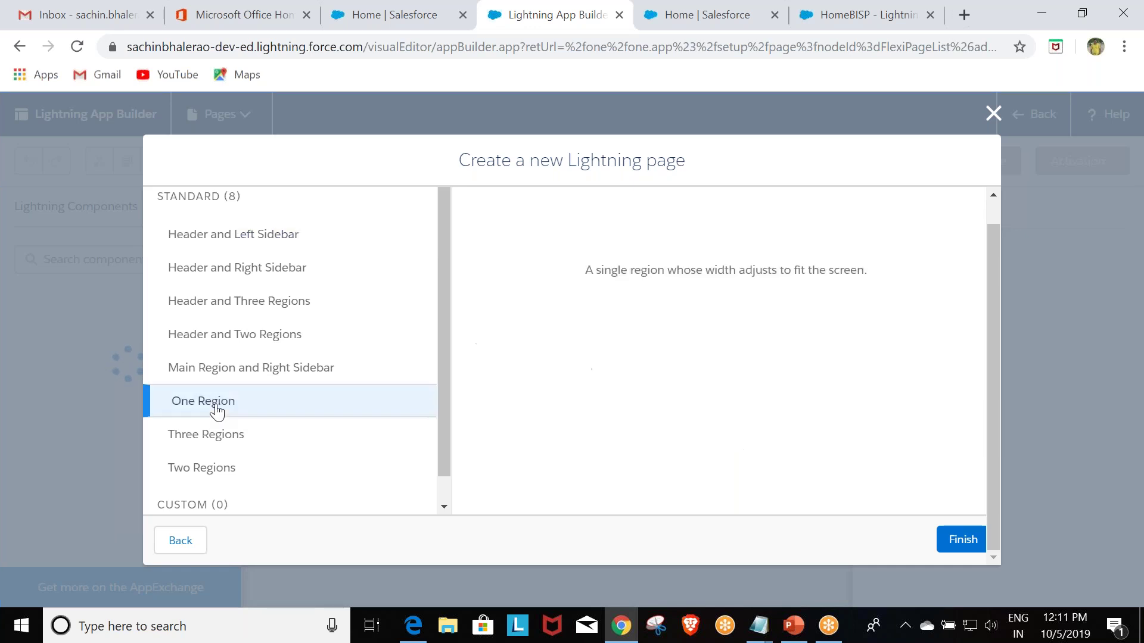
pyautogui.click(965, 544)
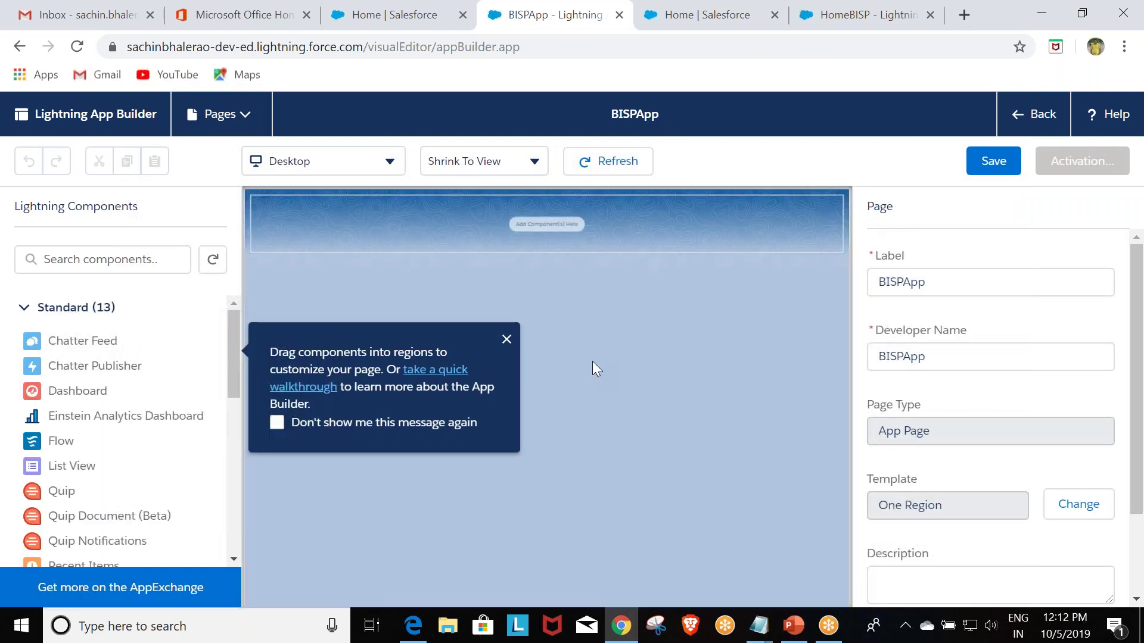
# - Dismiss the component tip and add a List View component to the page's single region
pyautogui.click(507, 339)
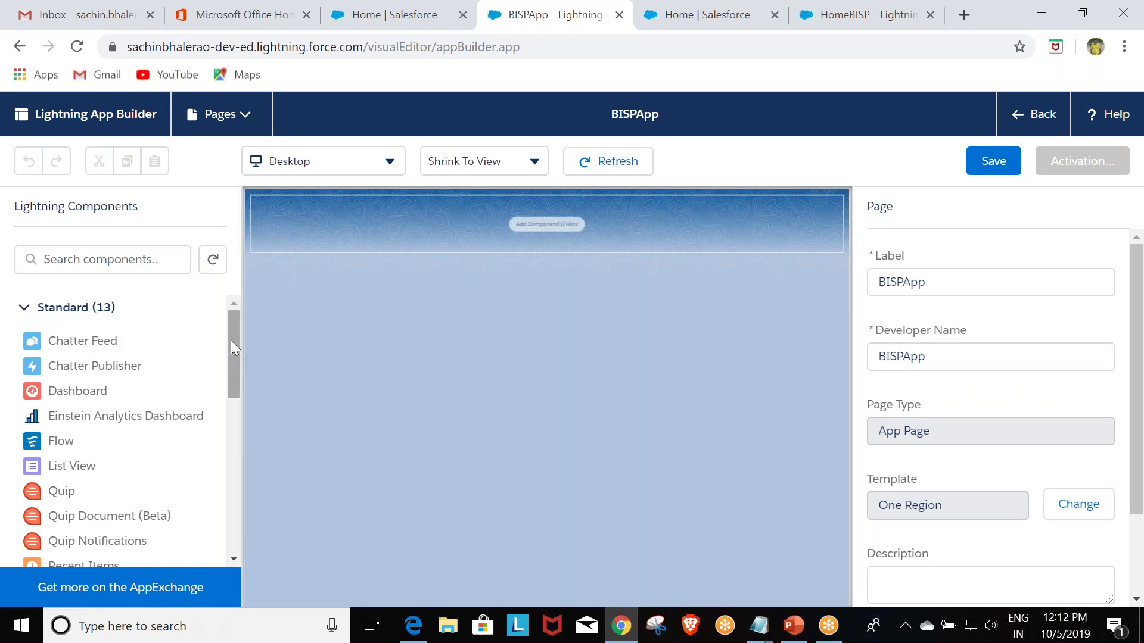
pyautogui.moveTo(230, 345); pyautogui.dragTo(224, 372)
pyautogui.moveTo(65, 371); pyautogui.dragTo(453, 256)
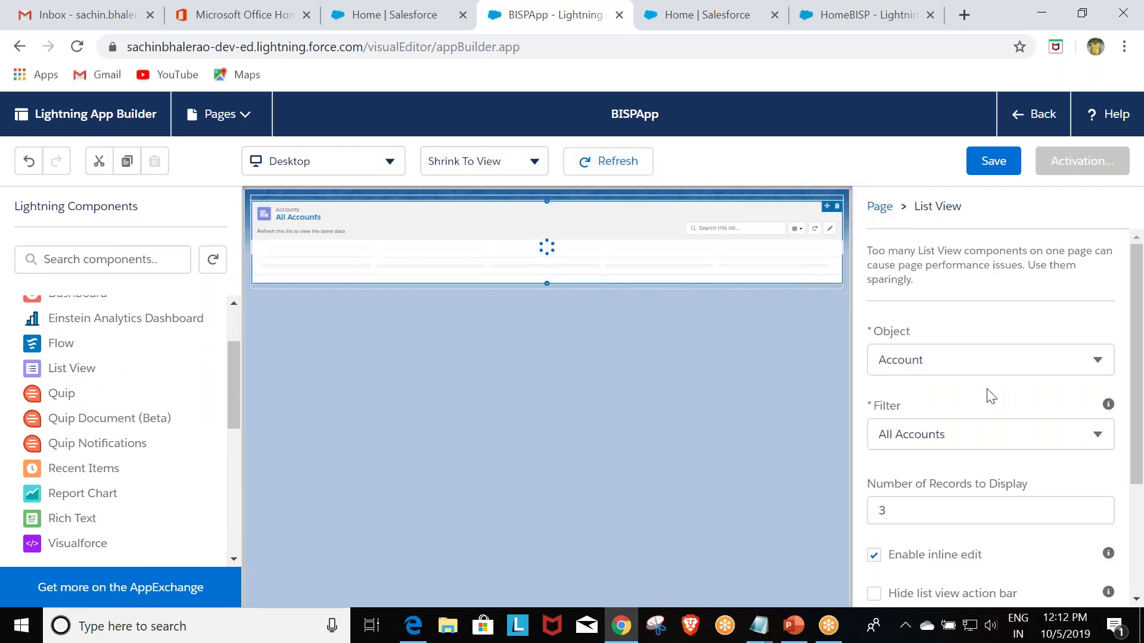
pyautogui.click(1097, 366)
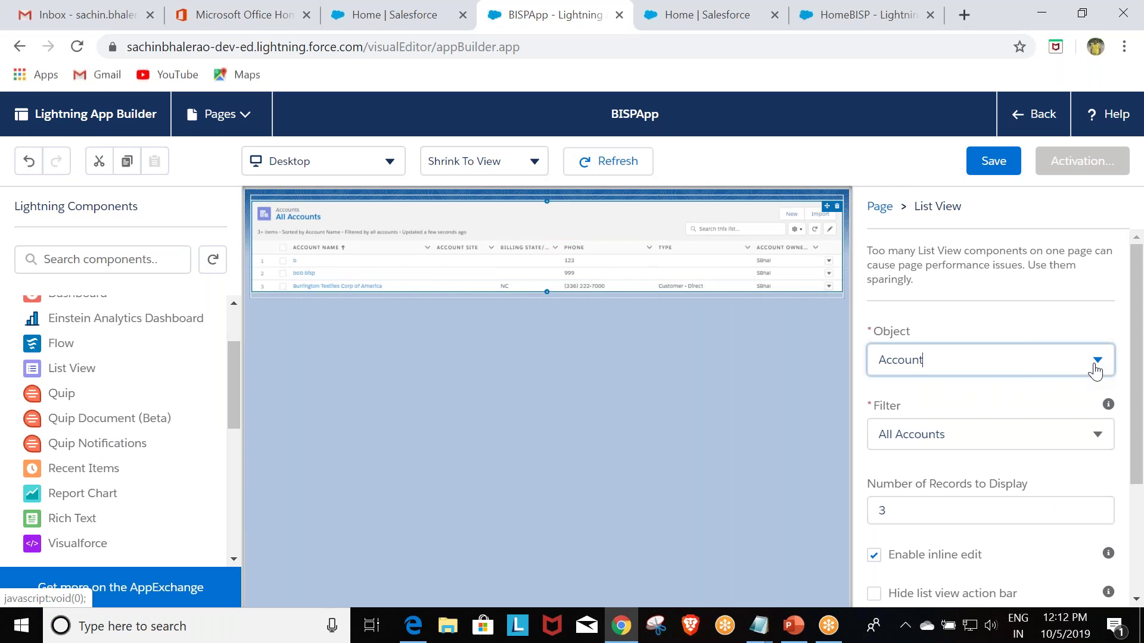
pyautogui.click(1096, 365)
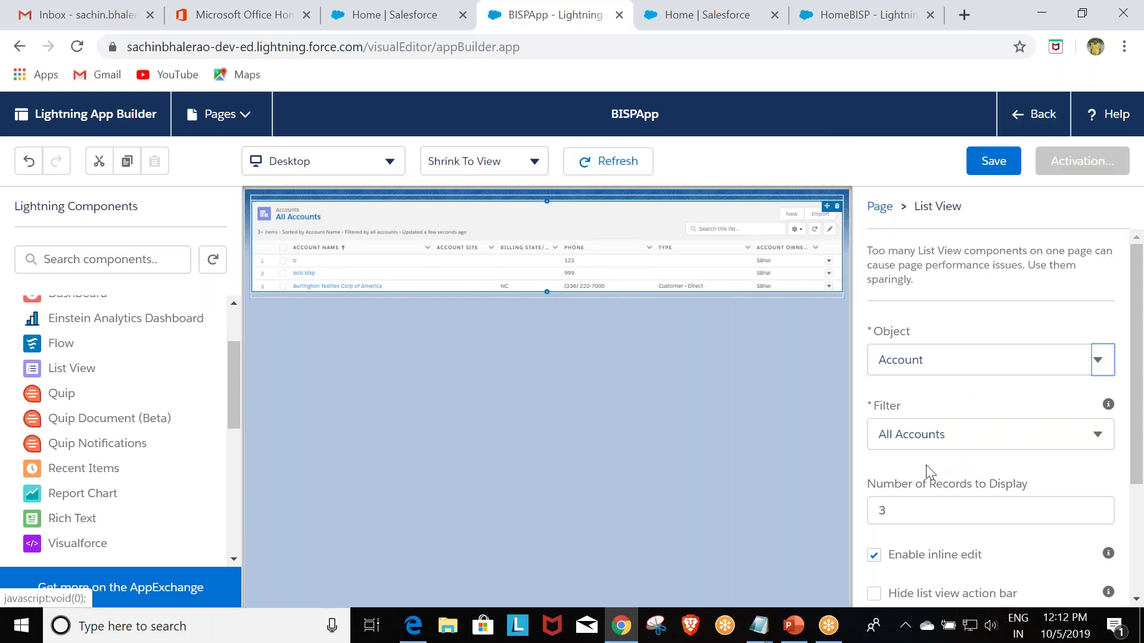
pyautogui.click(719, 465)
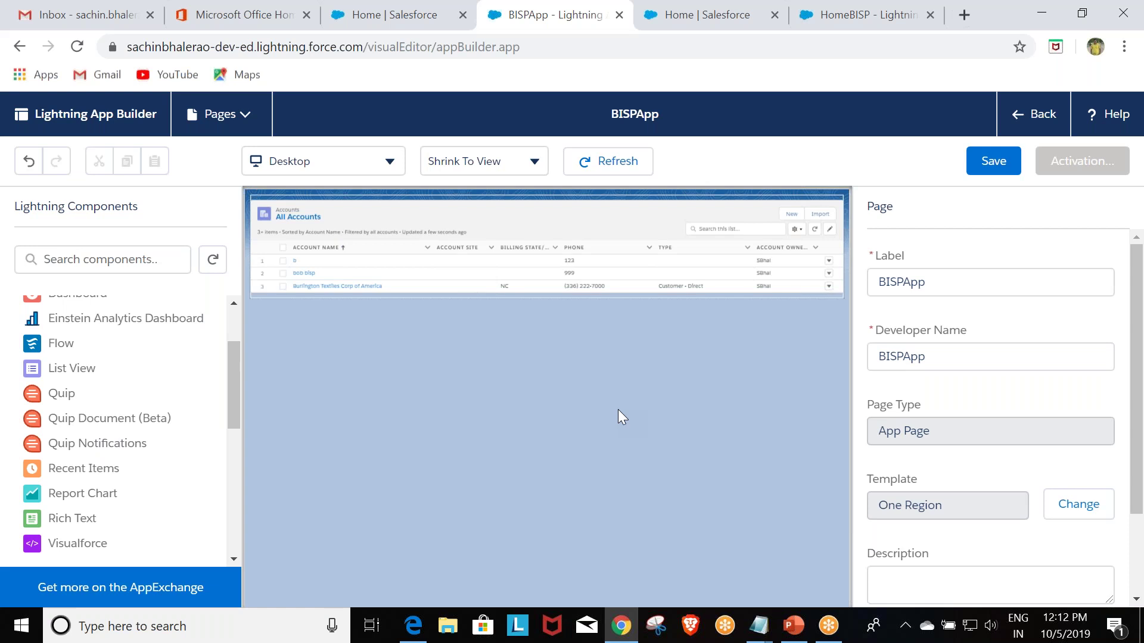
# - Save the BISPApp page and start its activation
pyautogui.click(988, 173)
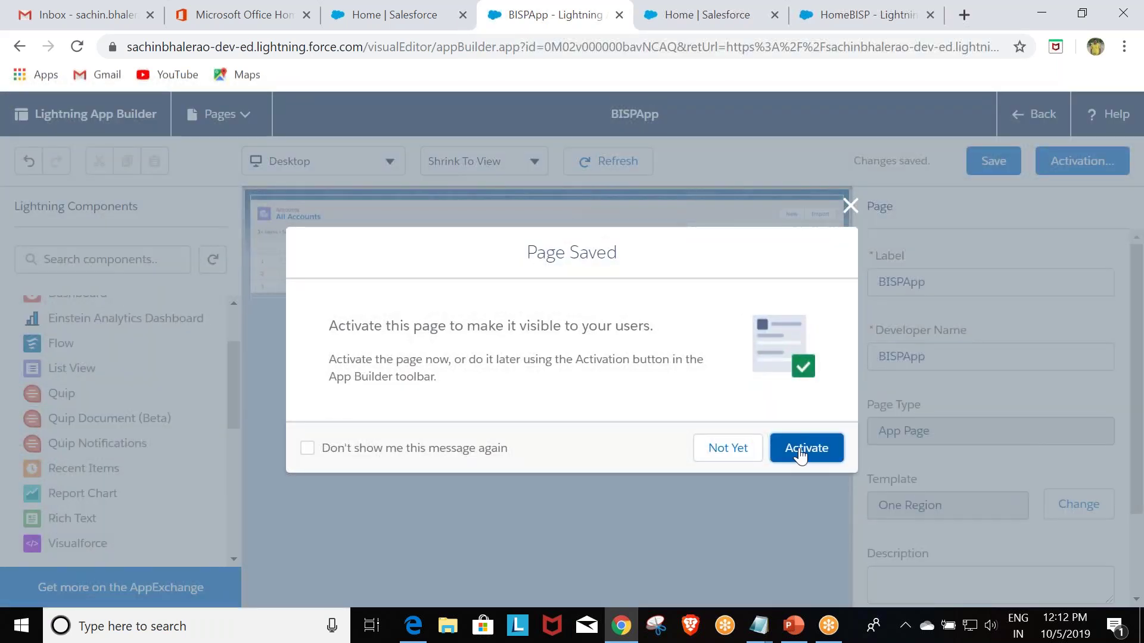
pyautogui.click(800, 453)
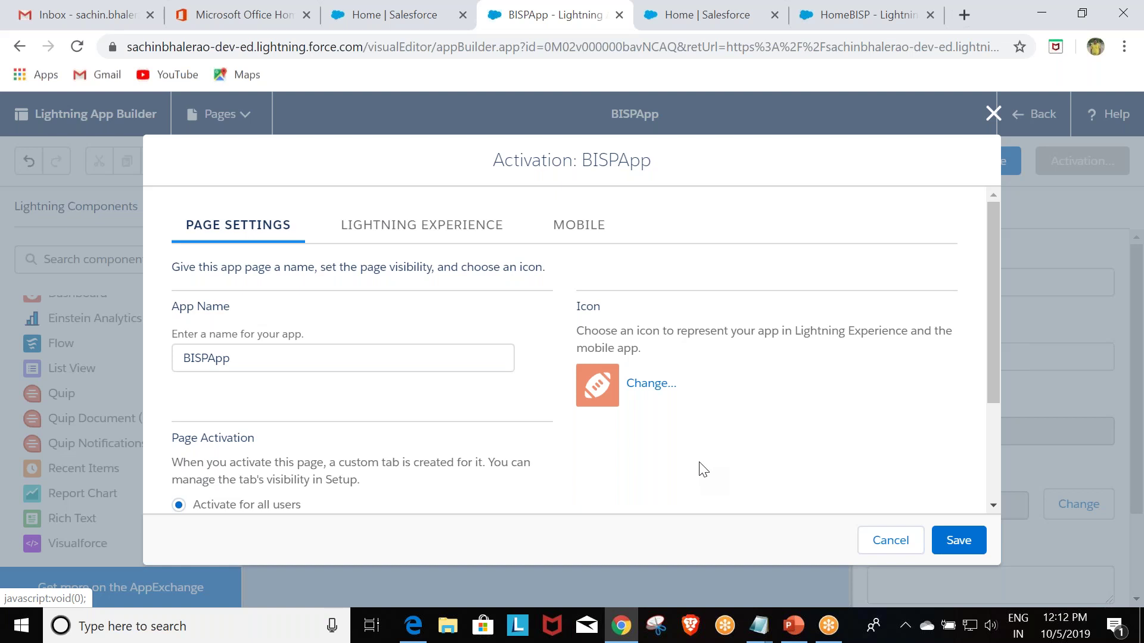
# - Review BISPApp's activation page settings and browse the icons available for it
pyautogui.scroll(-3, 523, 409)
pyautogui.scroll(3, 523, 408)
pyautogui.click(649, 386)
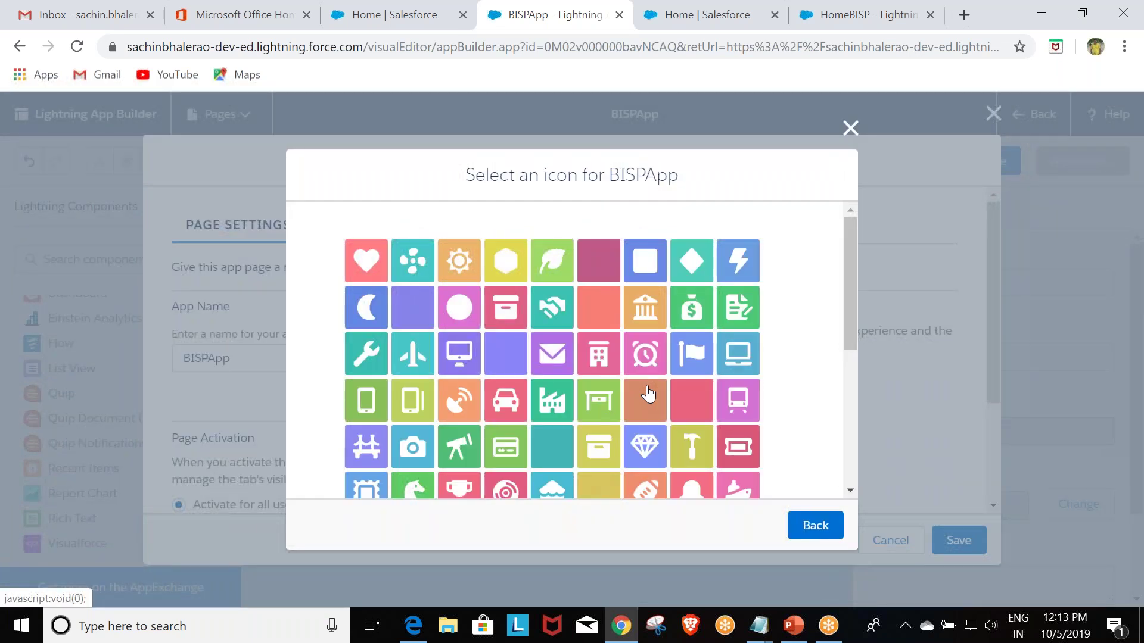
pyautogui.click(851, 129)
# - Add the BISPApp page to the Sales app in Lightning Experience, then save the activation and the page
pyautogui.click(445, 230)
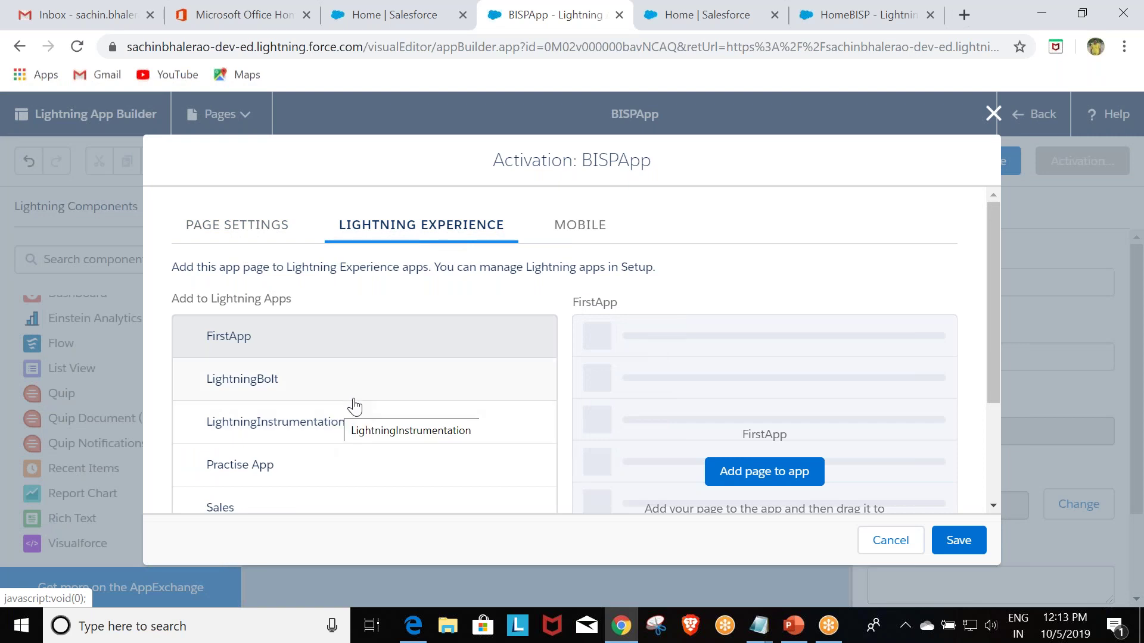
pyautogui.scroll(-2, 355, 407)
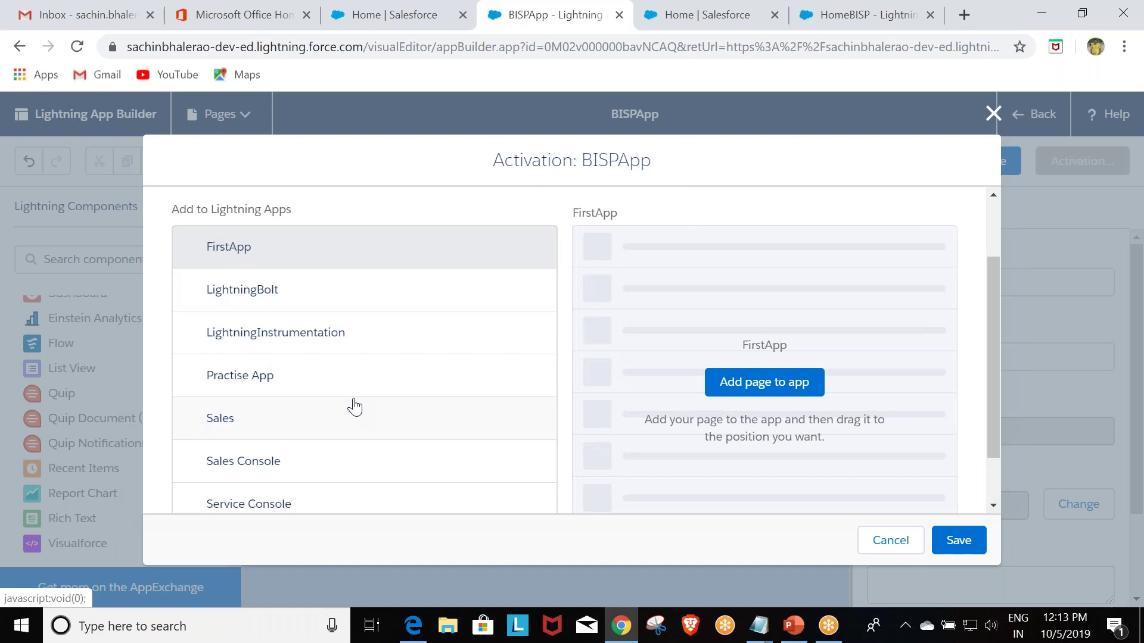
pyautogui.click(225, 425)
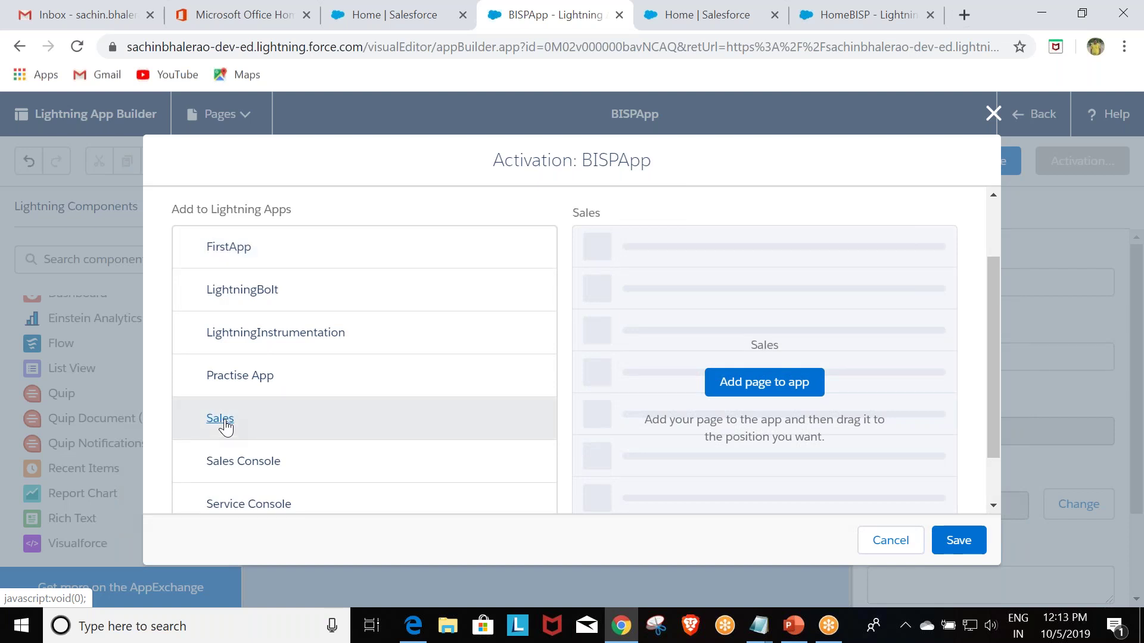
pyautogui.click(755, 389)
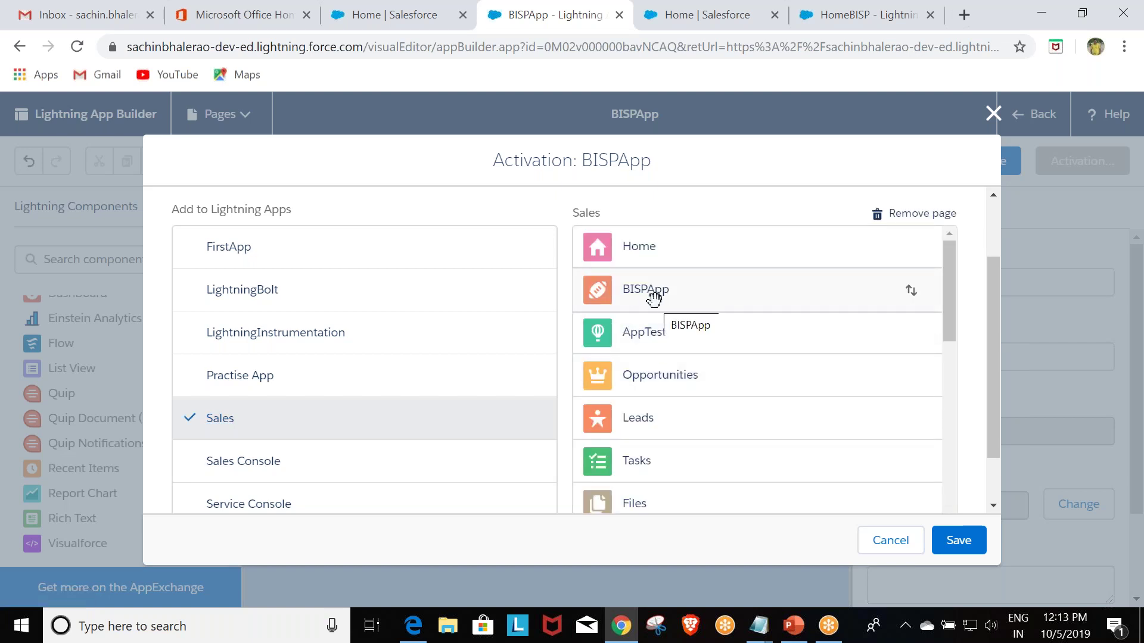
pyautogui.click(955, 545)
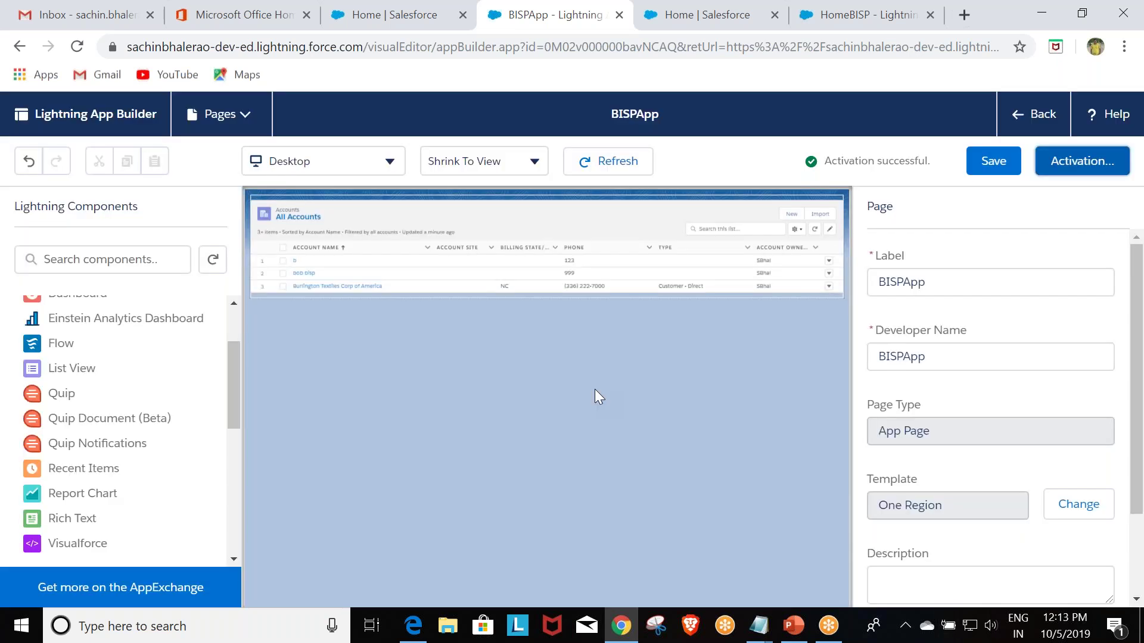
pyautogui.click(977, 168)
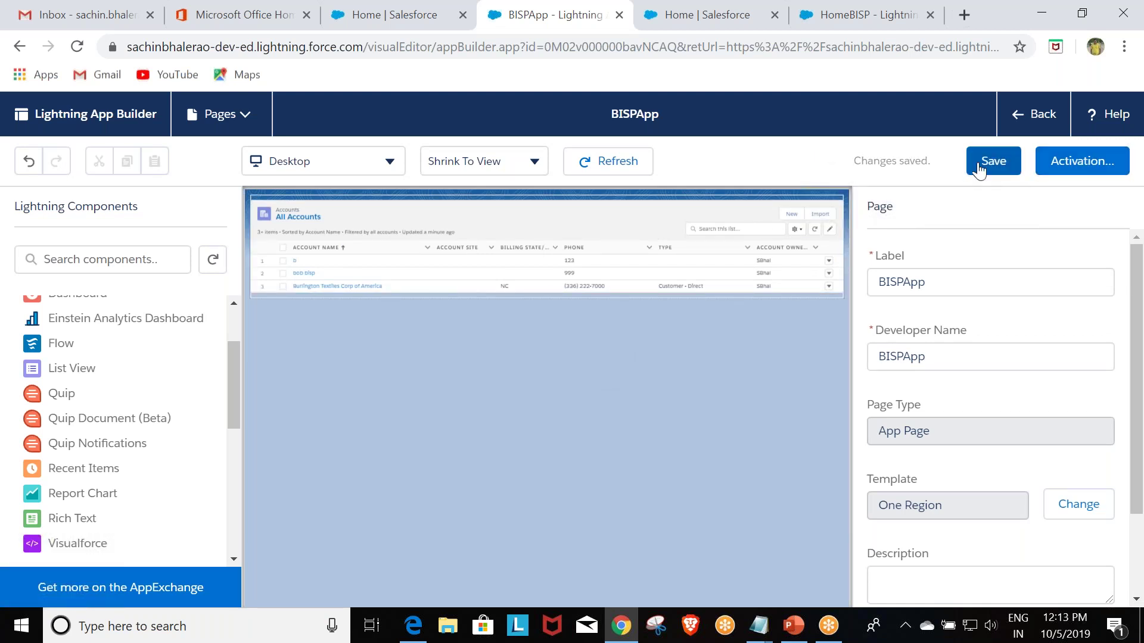
# - Relaunch the Sales app in the first Salesforce tab, reload it and look for BISPApp among its navigation items
pyautogui.click(399, 19)
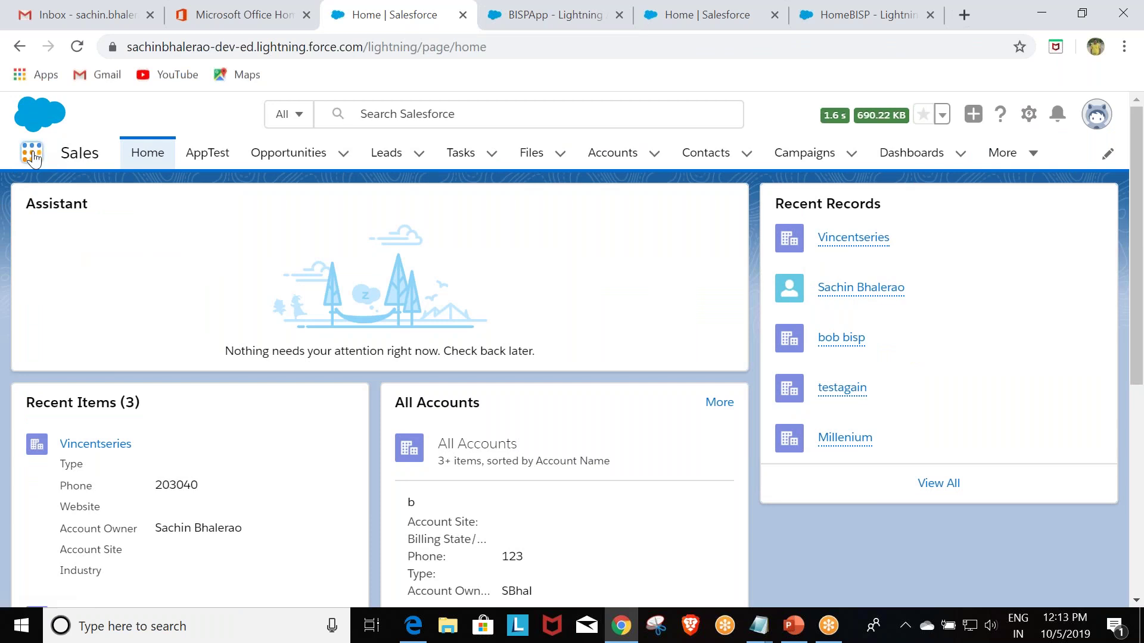
pyautogui.click(32, 154)
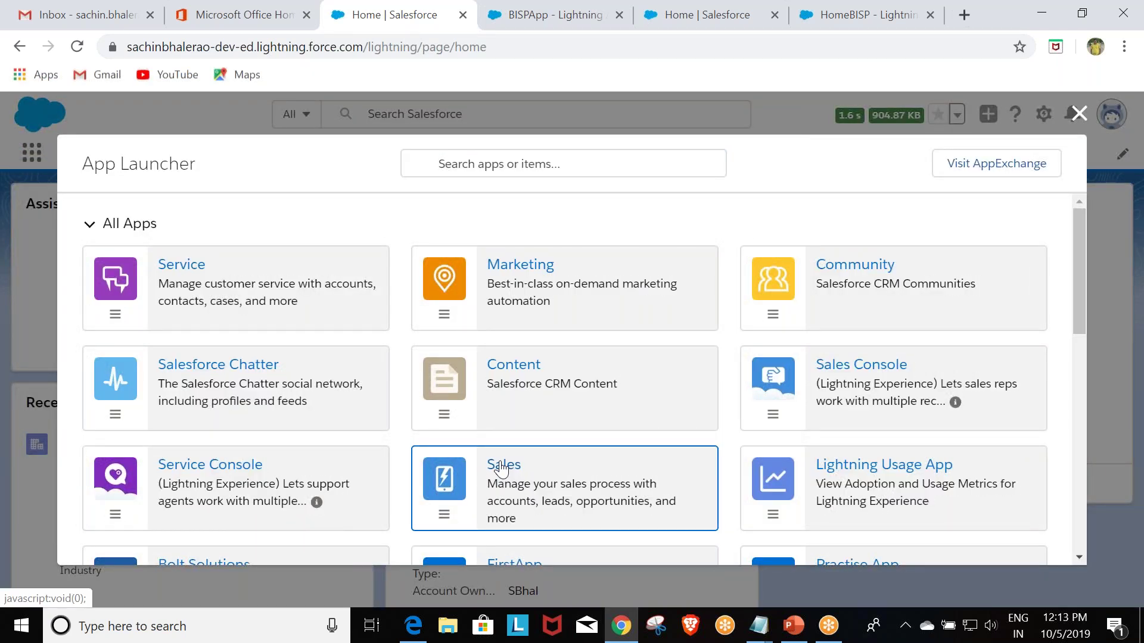
pyautogui.click(502, 469)
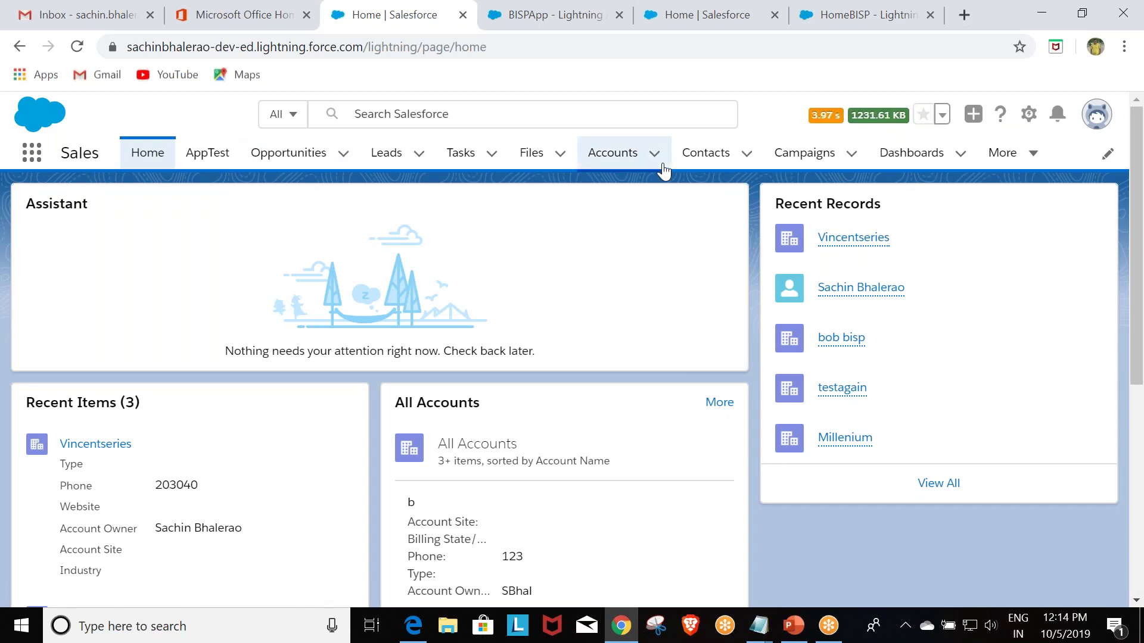
pyautogui.click(83, 43)
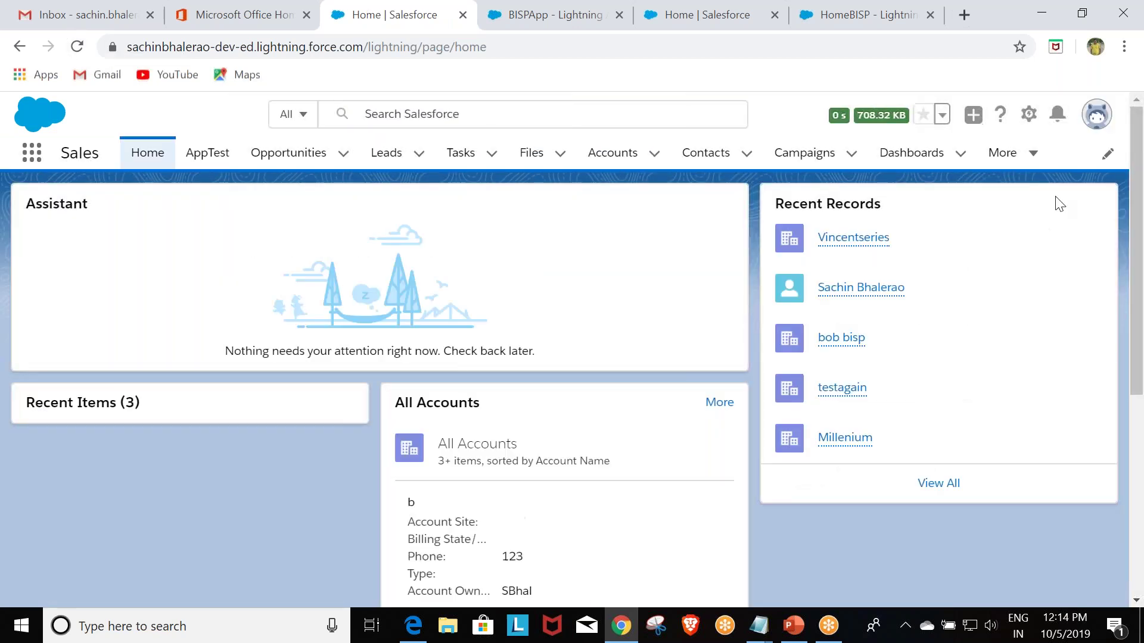
pyautogui.click(1028, 155)
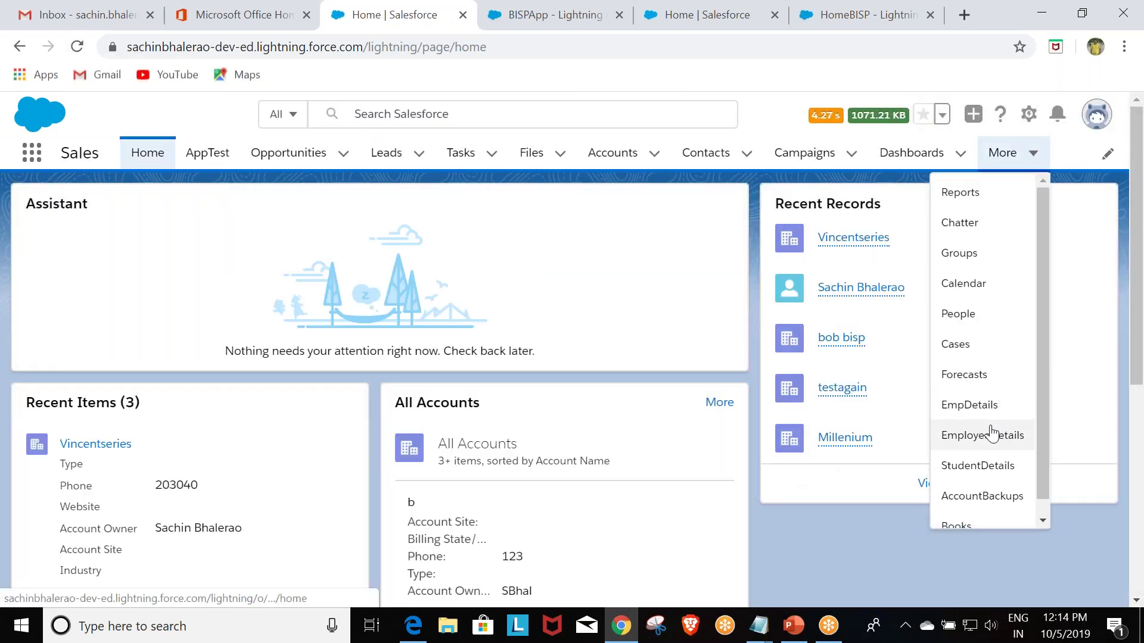
# - Return to the BISPApp page in Lightning App Builder, refresh its preview and save the page again
pyautogui.click(551, 15)
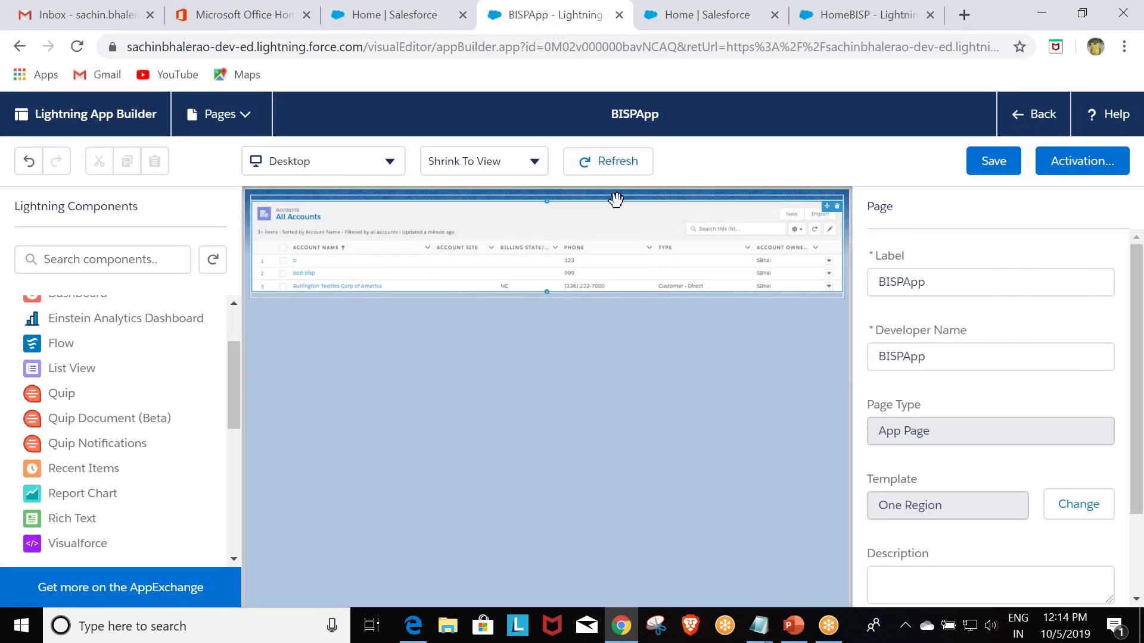
pyautogui.click(611, 160)
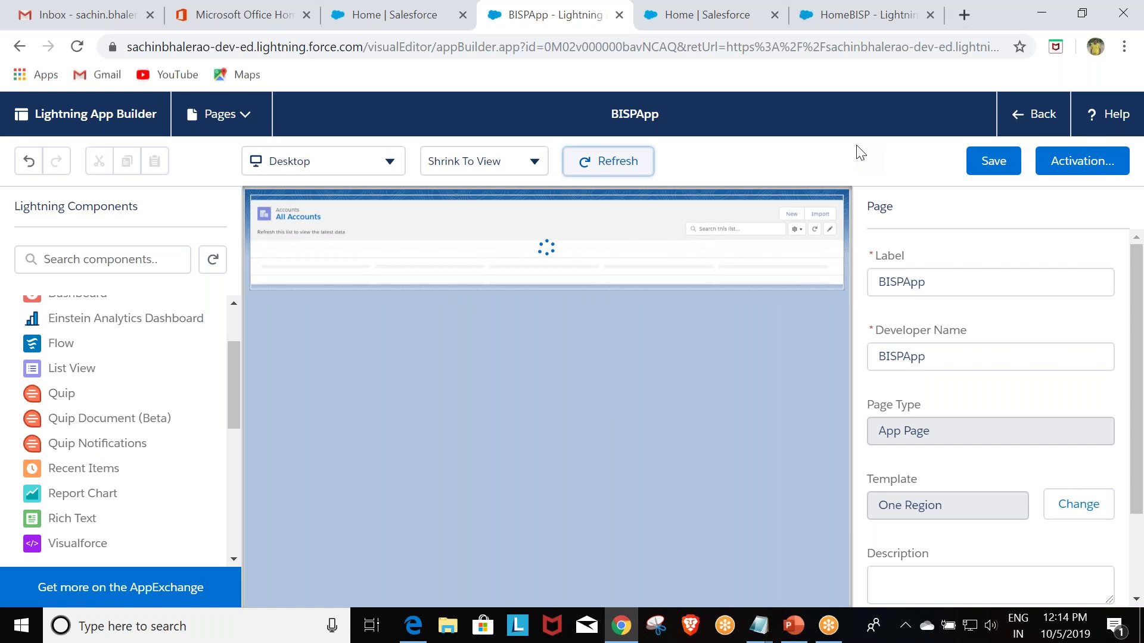
pyautogui.click(991, 162)
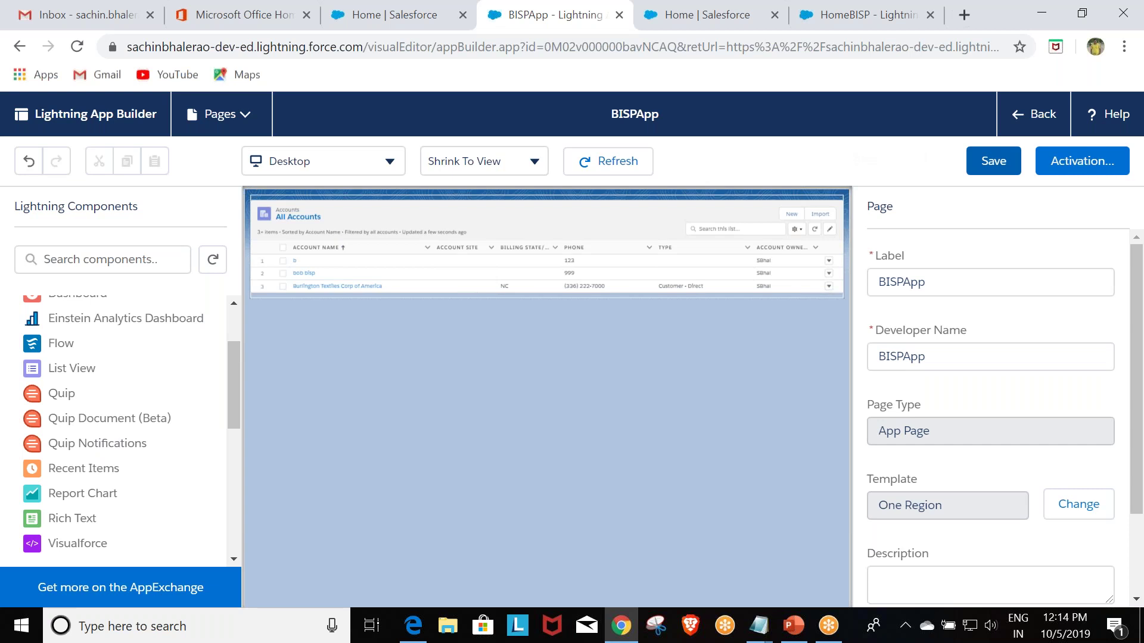
# - Reload the Sales home page, relaunch the Sales app and open its BISPApp page
pyautogui.click(393, 22)
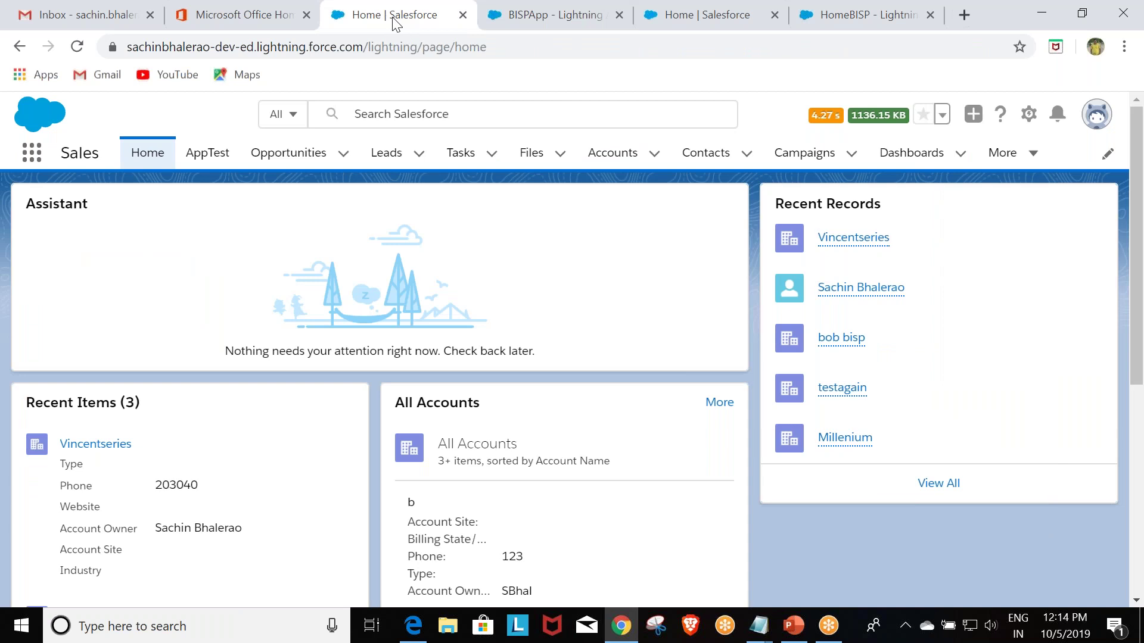
pyautogui.click(78, 47)
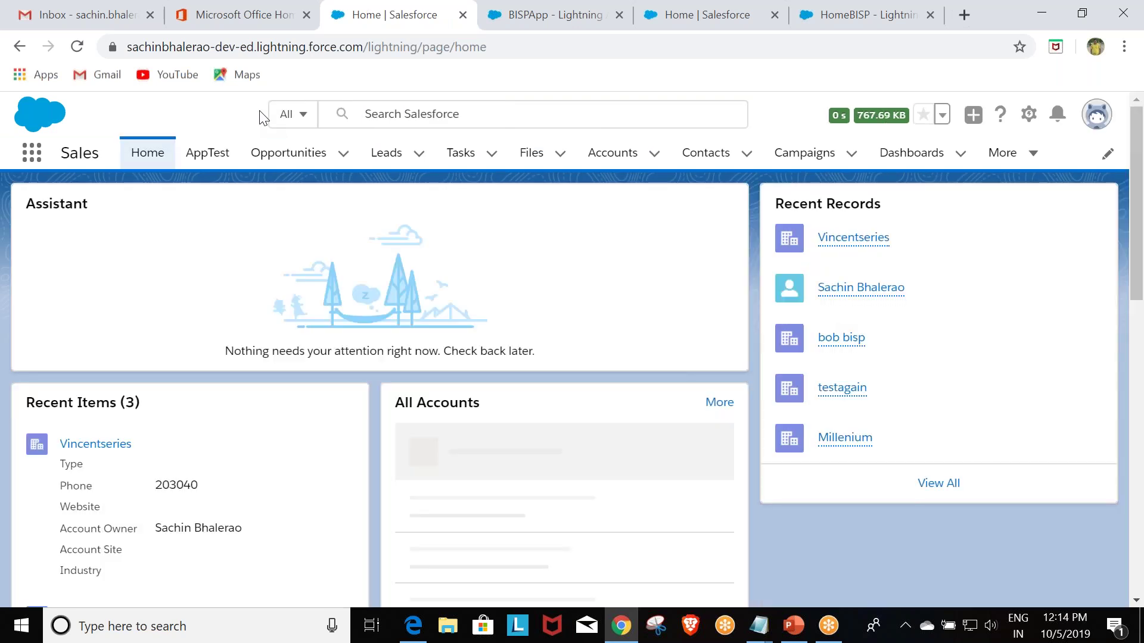
pyautogui.click(38, 156)
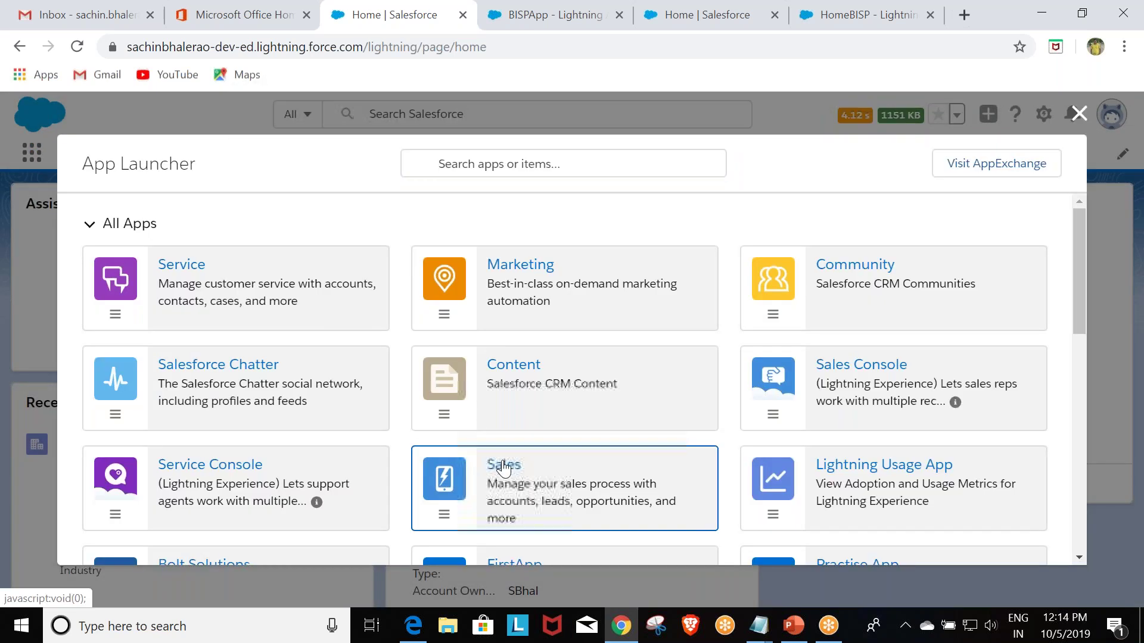
pyautogui.click(504, 467)
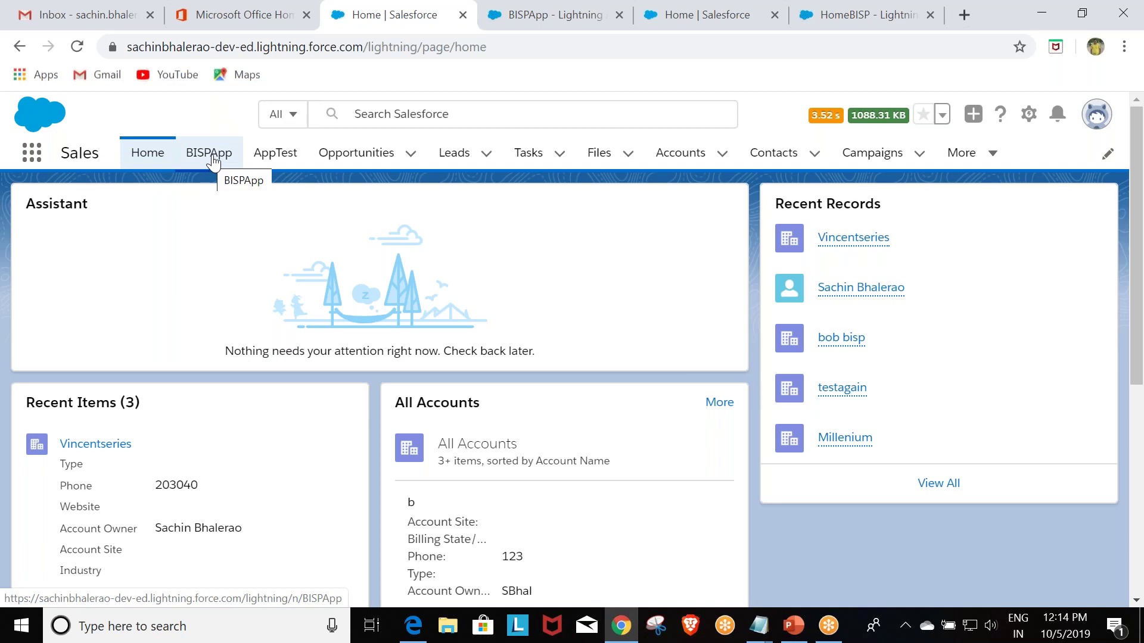
pyautogui.click(213, 159)
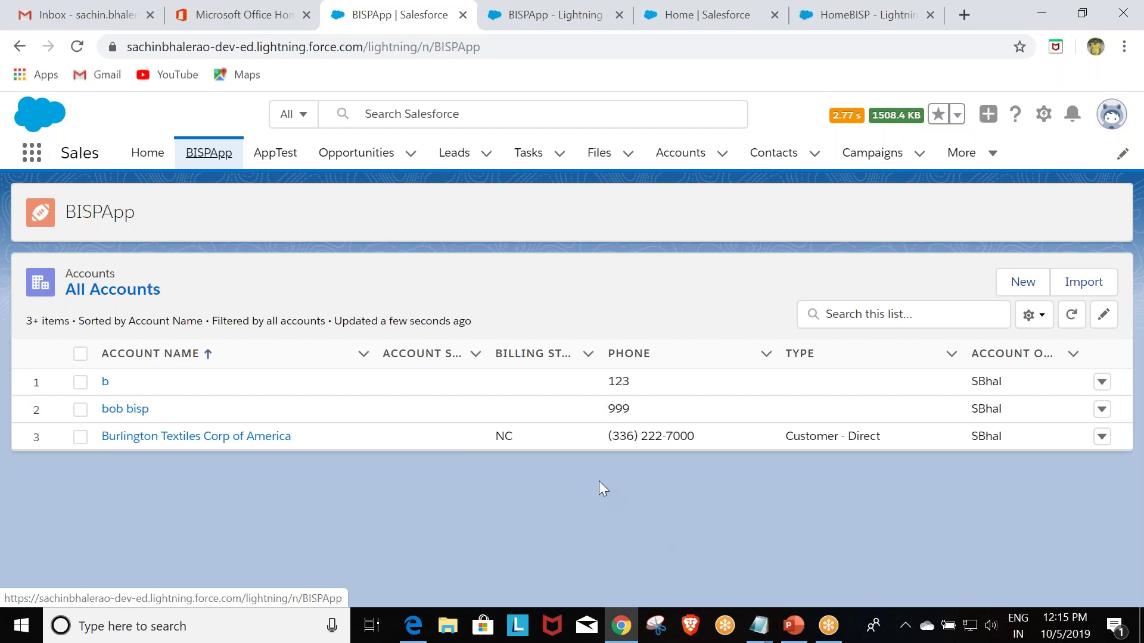
# - Switch to the Lightning App Builder presentation in PowerPoint, view the Contact Us and Thank You slides, and return to the first slide
pyautogui.moveTo(796, 634)
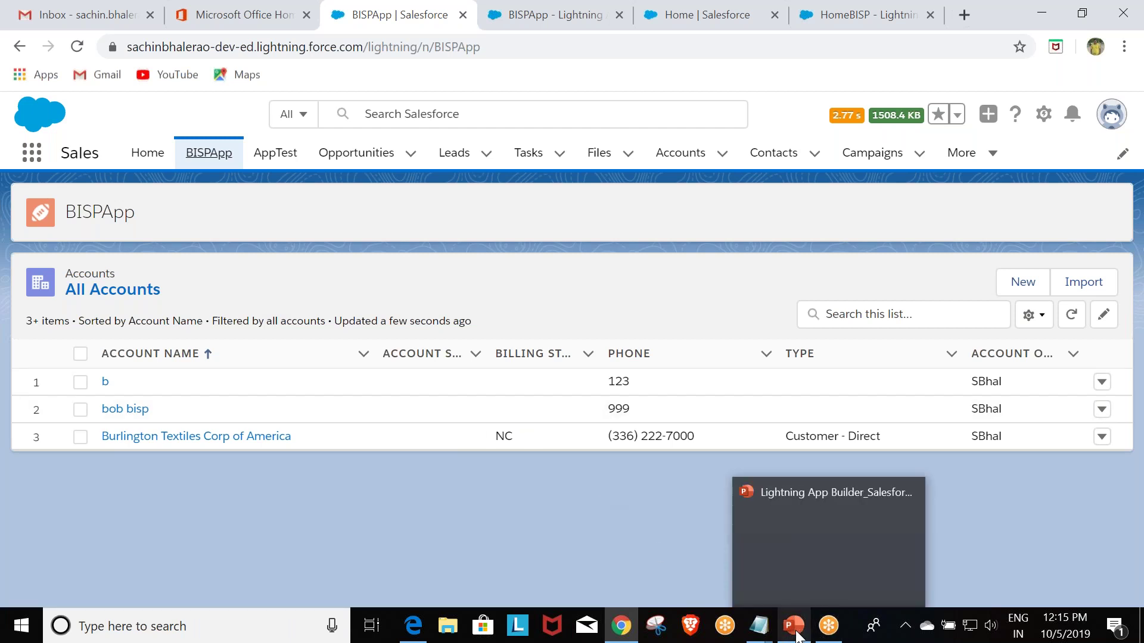
pyautogui.click(792, 566)
pyautogui.click(118, 351)
pyautogui.click(97, 460)
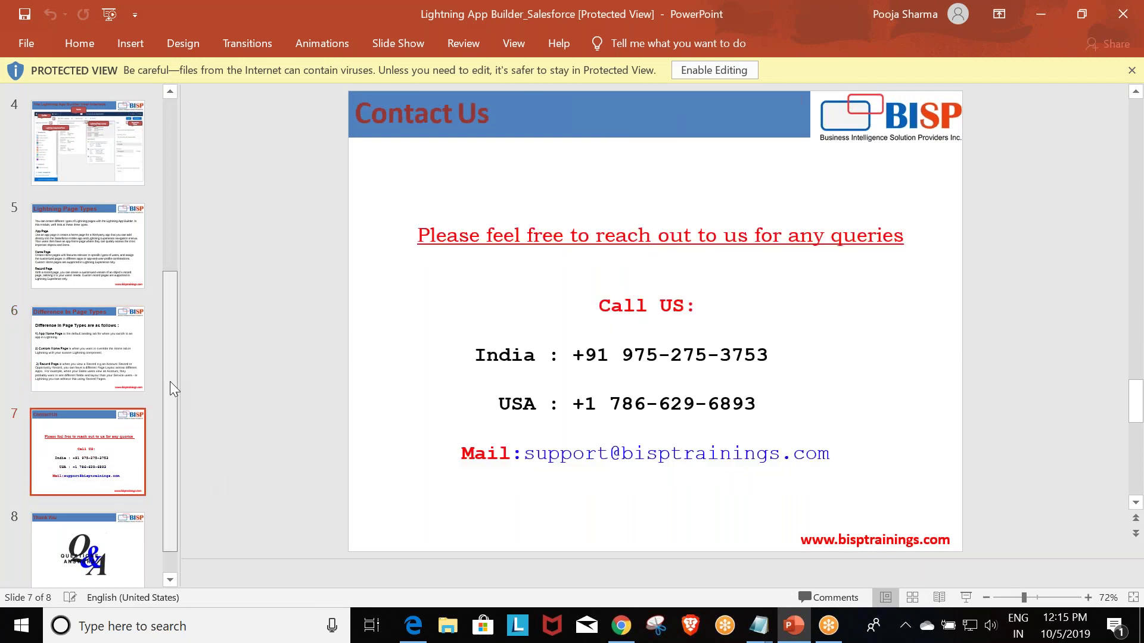
pyautogui.moveTo(171, 382); pyautogui.dragTo(168, 404)
pyautogui.click(95, 528)
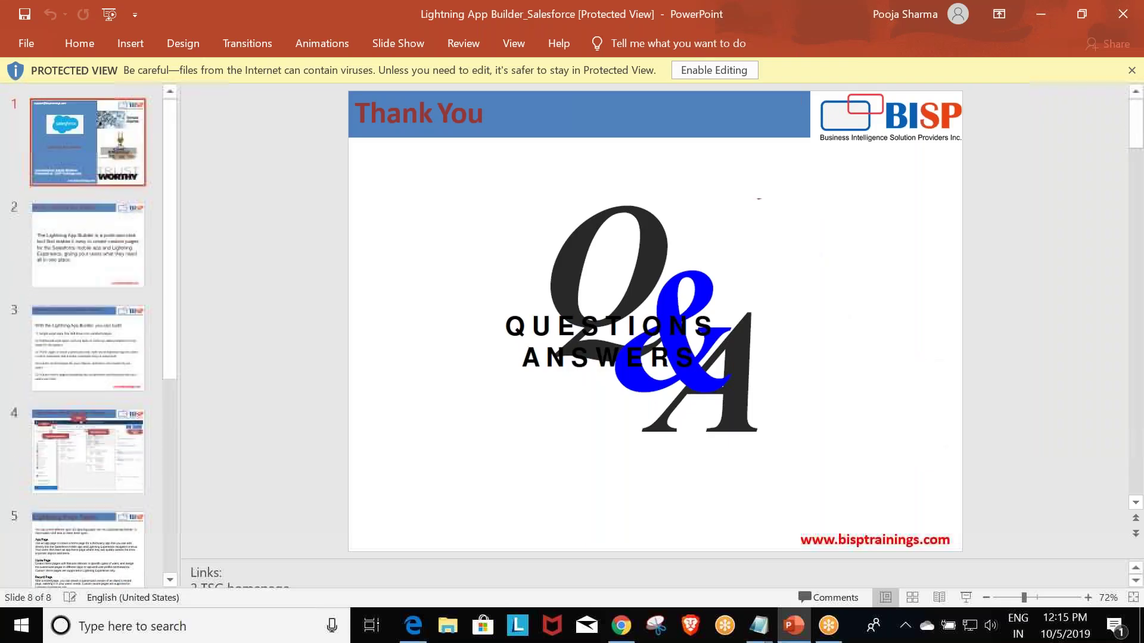
pyautogui.press('Home')
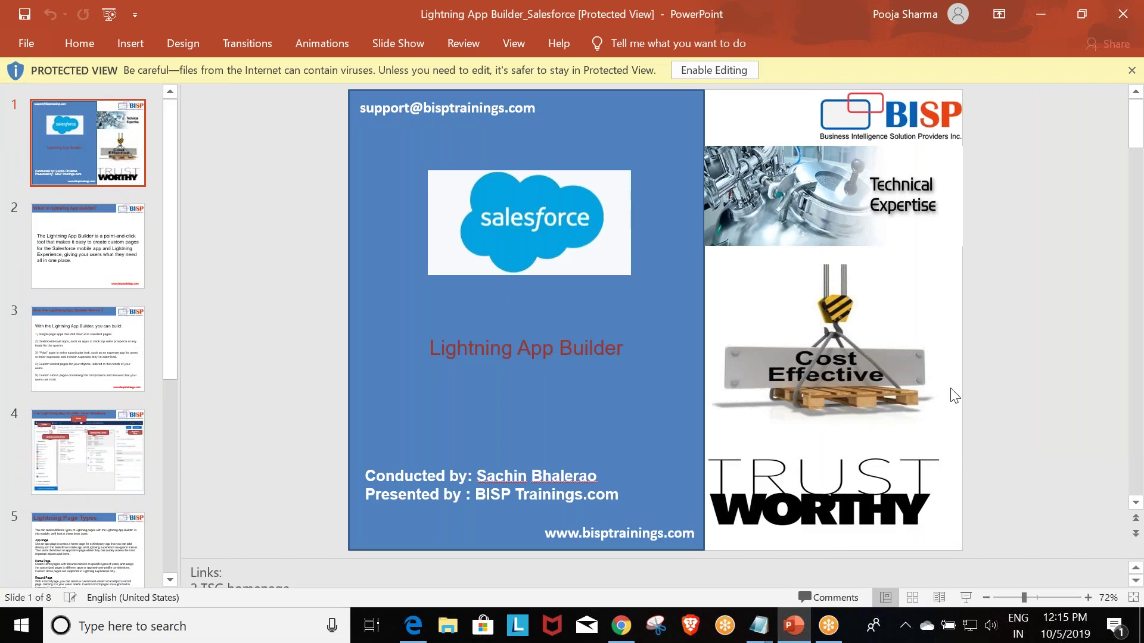